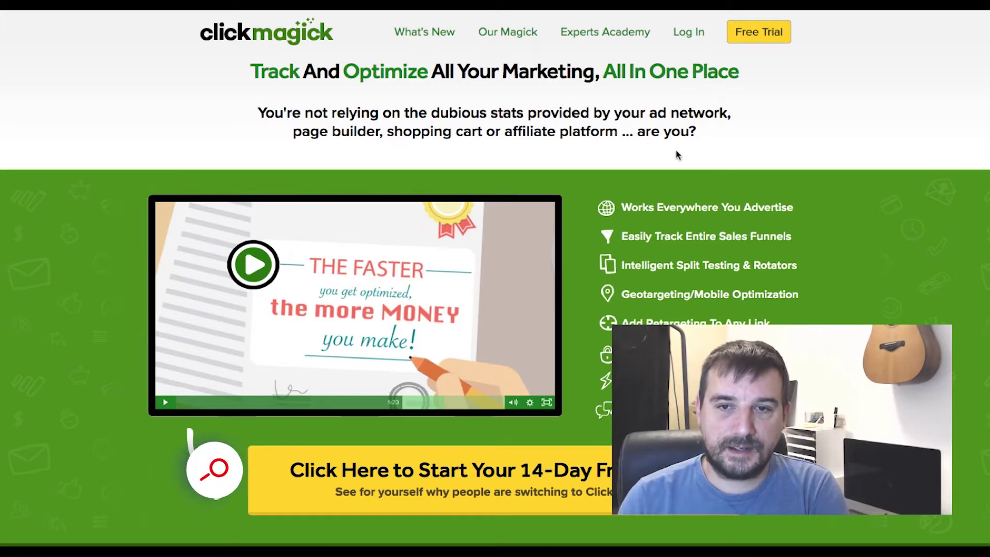
Review the feature list and marketer testimonials on the ClickMagick home page
scroll(678, 151, down, 3)
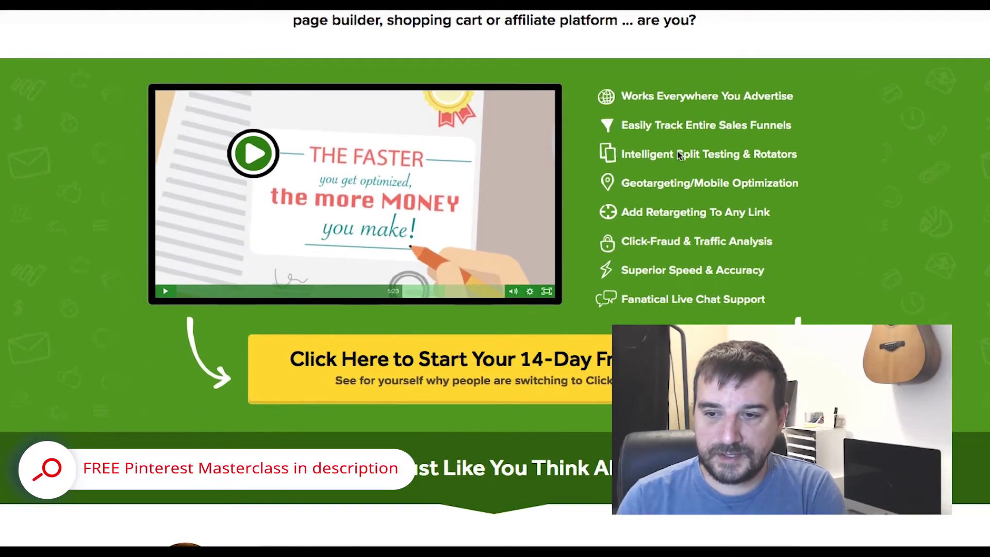
scroll(676, 151, down, 6)
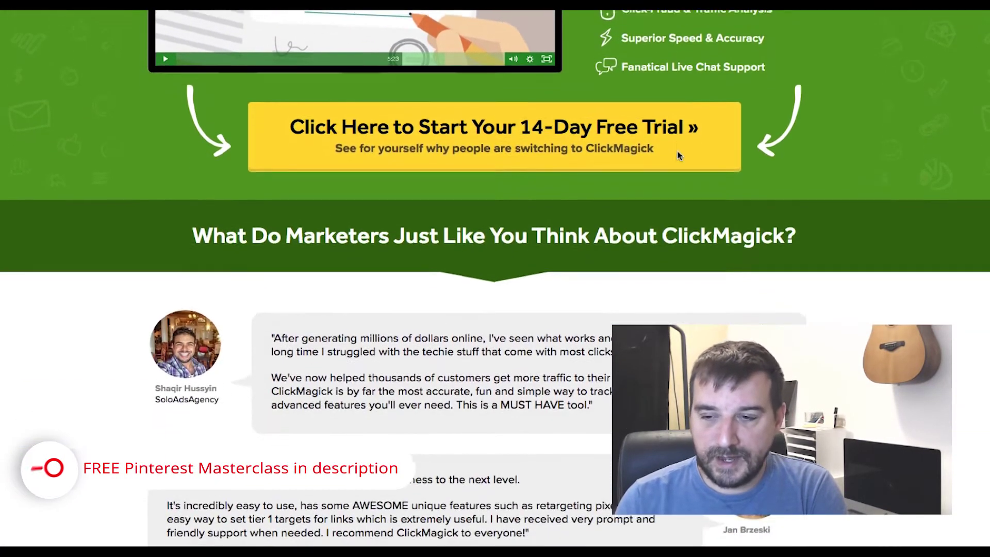
scroll(677, 152, down, 5)
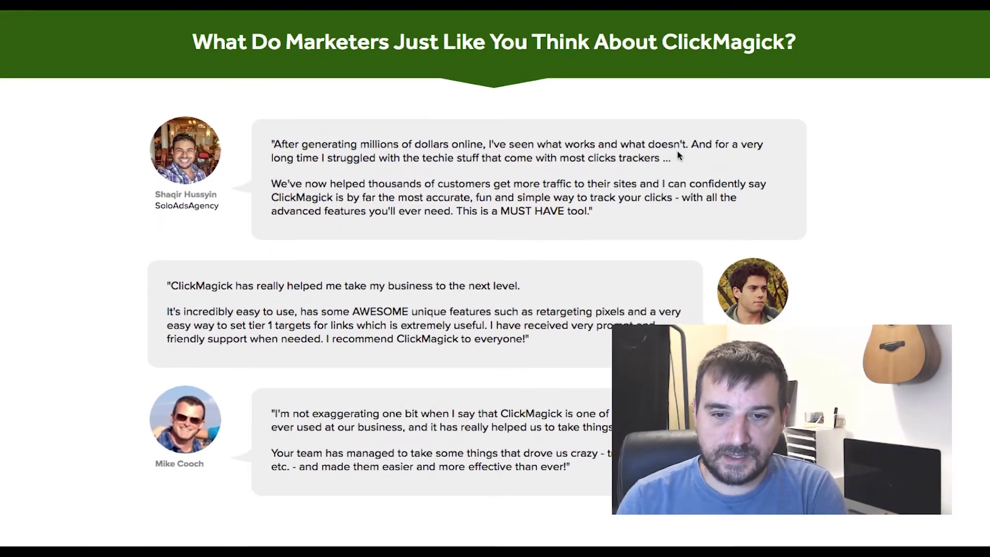
scroll(678, 154, down, 13)
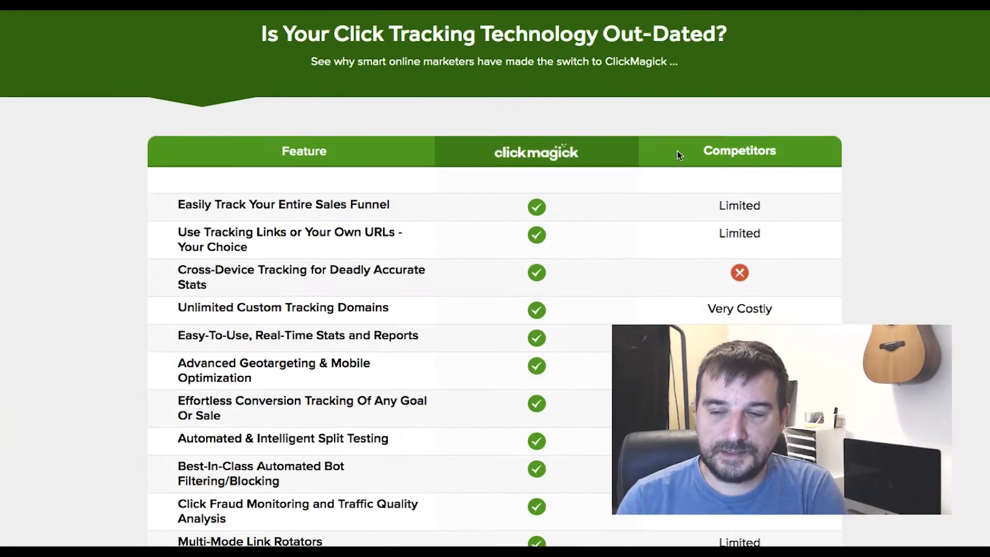
Examine the table comparing ClickMagick's click tracking features with those of its competitors
scroll(677, 150, up, 2)
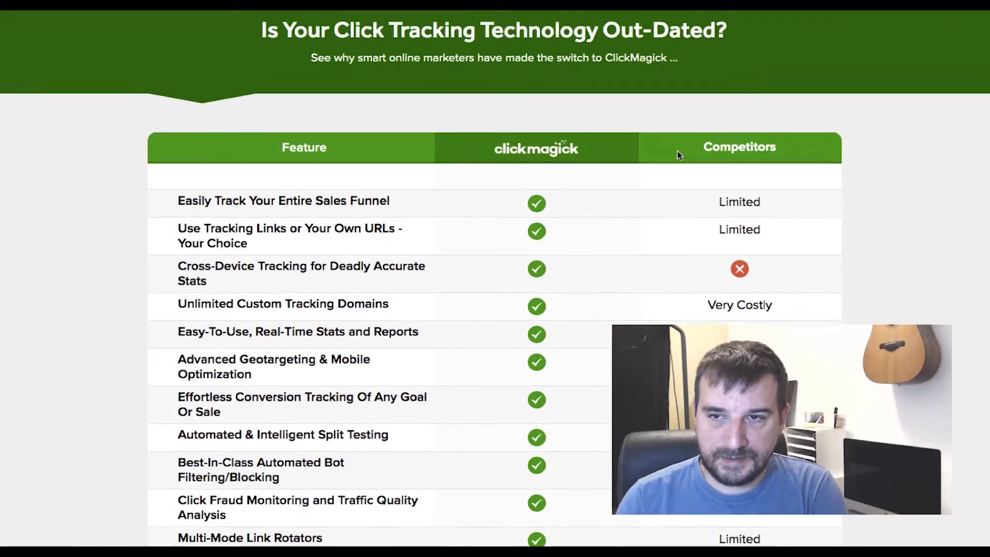
scroll(676, 150, down, 2)
scroll(677, 150, down, 1)
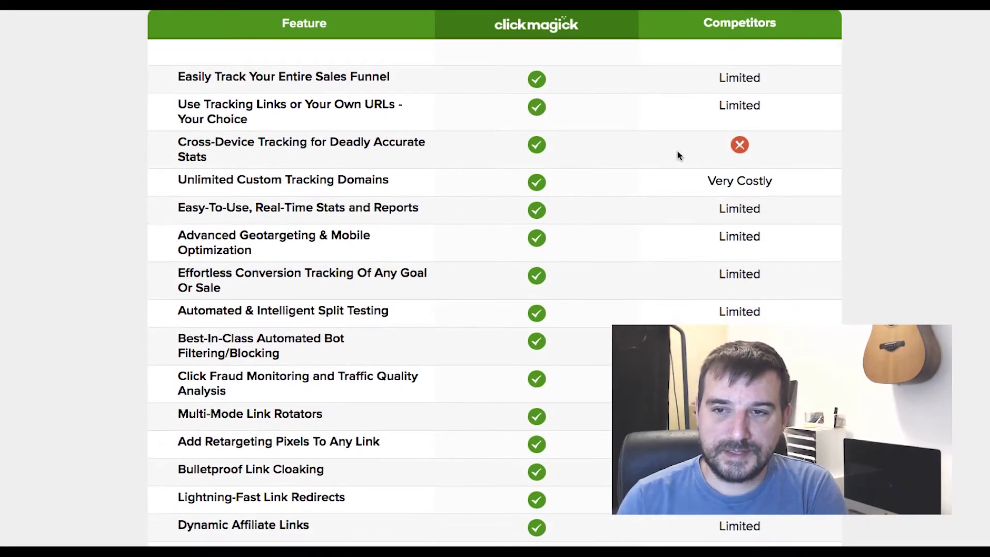
scroll(676, 150, down, 2)
scroll(678, 153, down, 2)
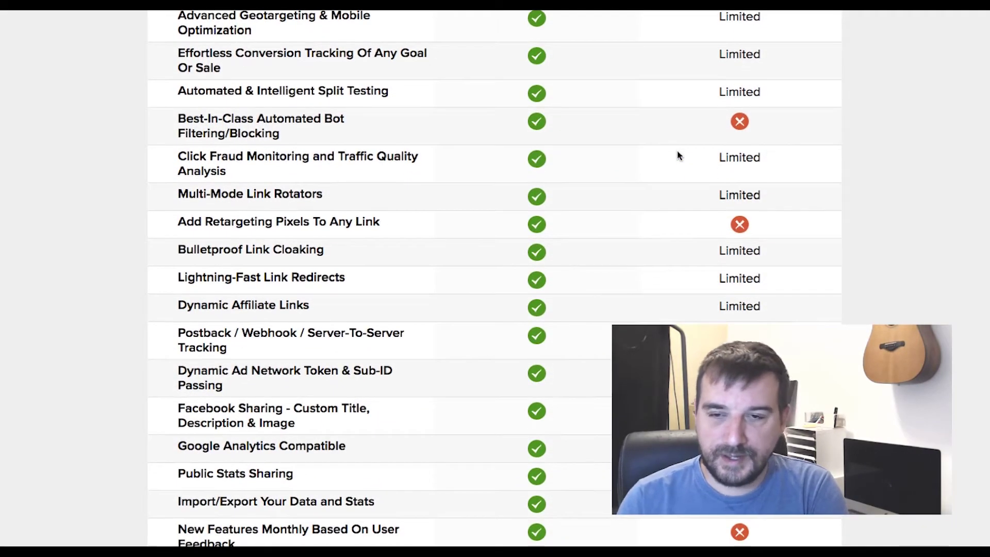
scroll(678, 153, up, 4)
scroll(677, 152, down, 4)
scroll(677, 150, down, 3)
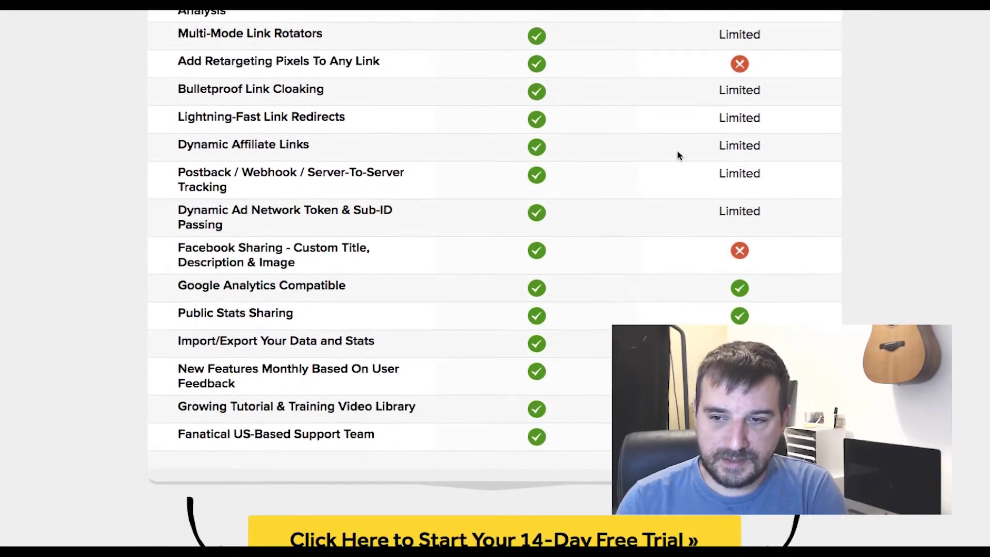
scroll(677, 150, up, 2)
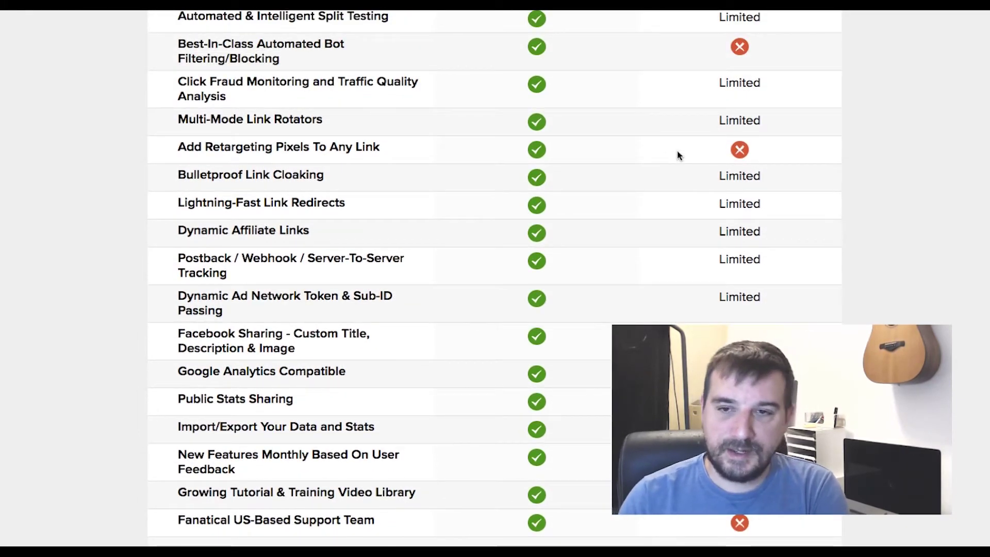
scroll(676, 150, down, 1)
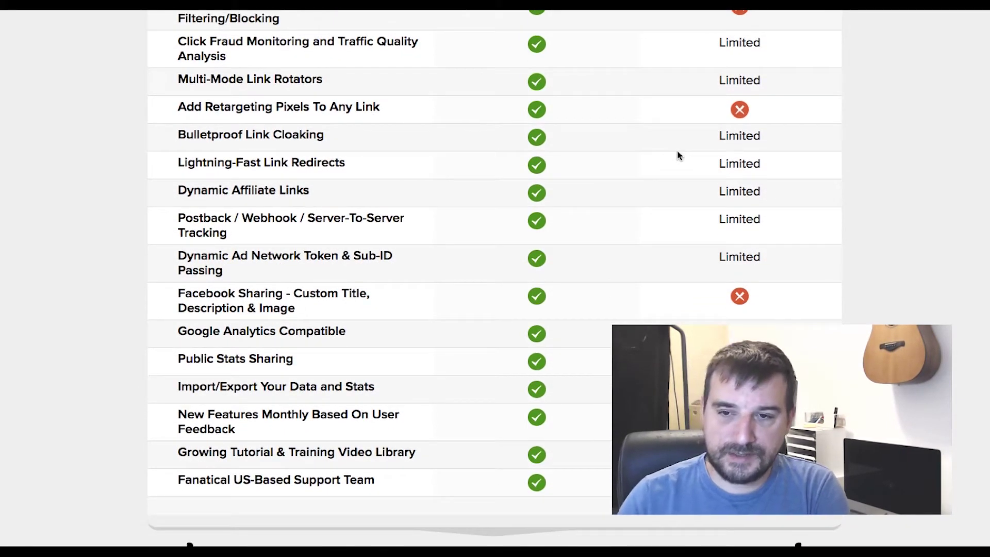
scroll(677, 151, down, 2)
scroll(677, 150, down, 8)
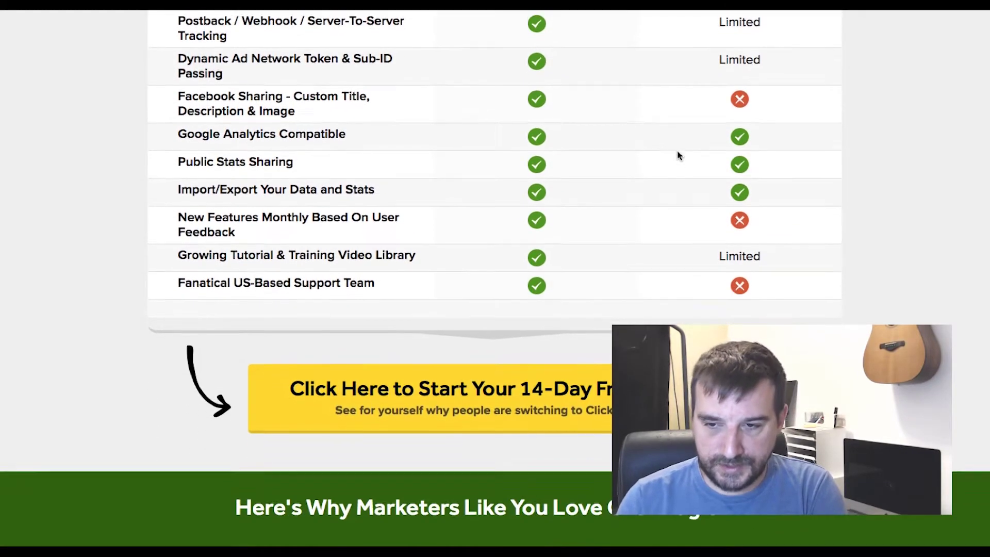
Open ClickMagick's 14-day free trial page and compare the Starter, Standard and Pro plans under monthly billing
scroll(678, 155, down, 1)
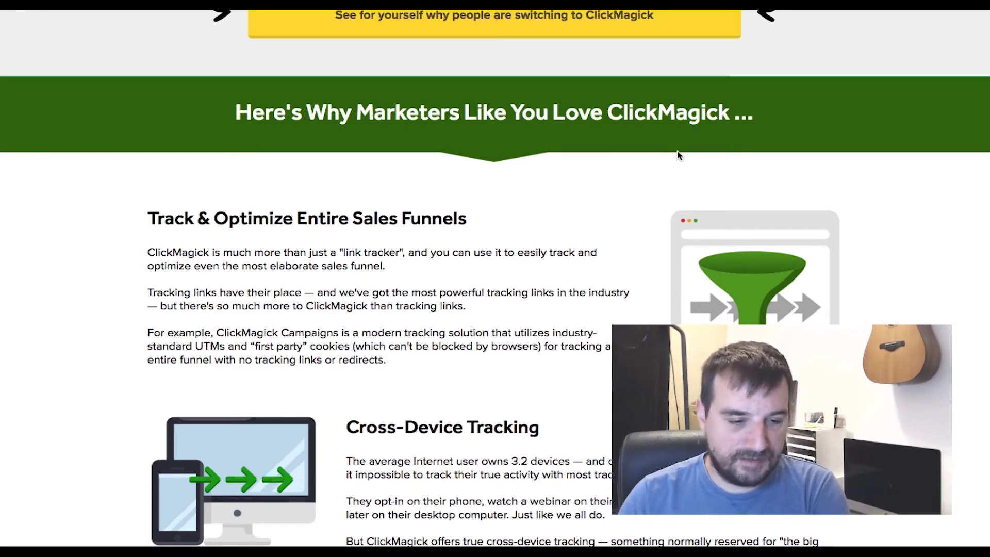
scroll(677, 155, up, 2)
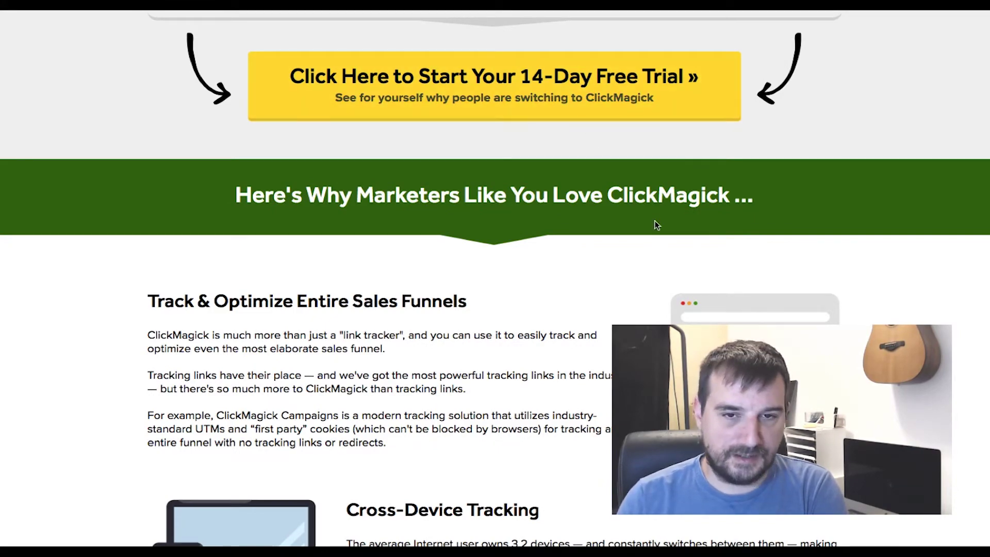
scroll(654, 220, up, 15)
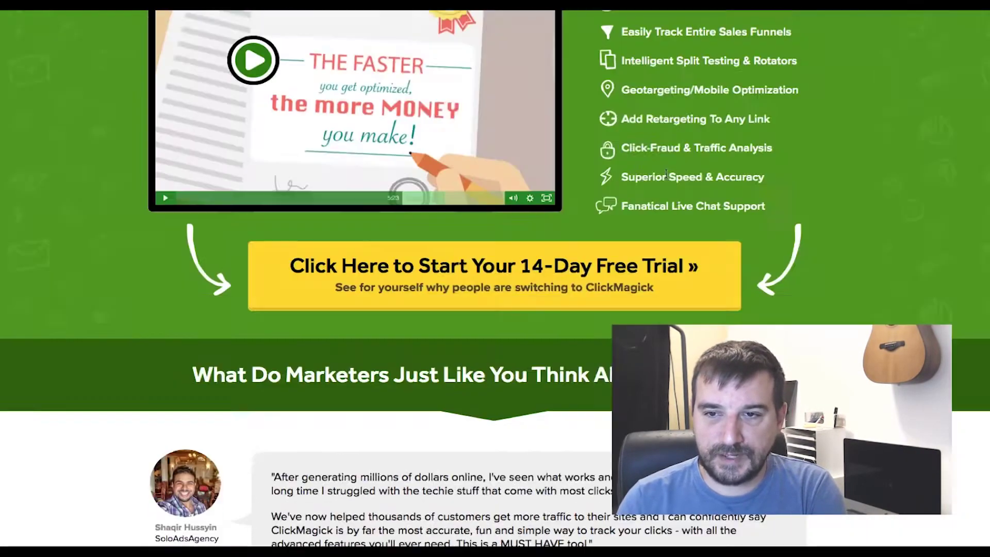
scroll(666, 174, up, 4)
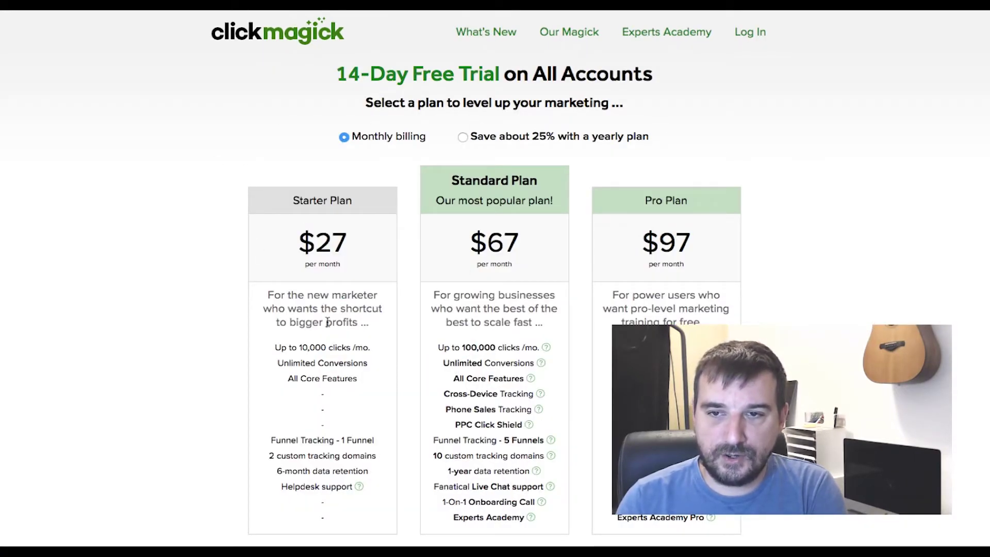
scroll(229, 206, down, 2)
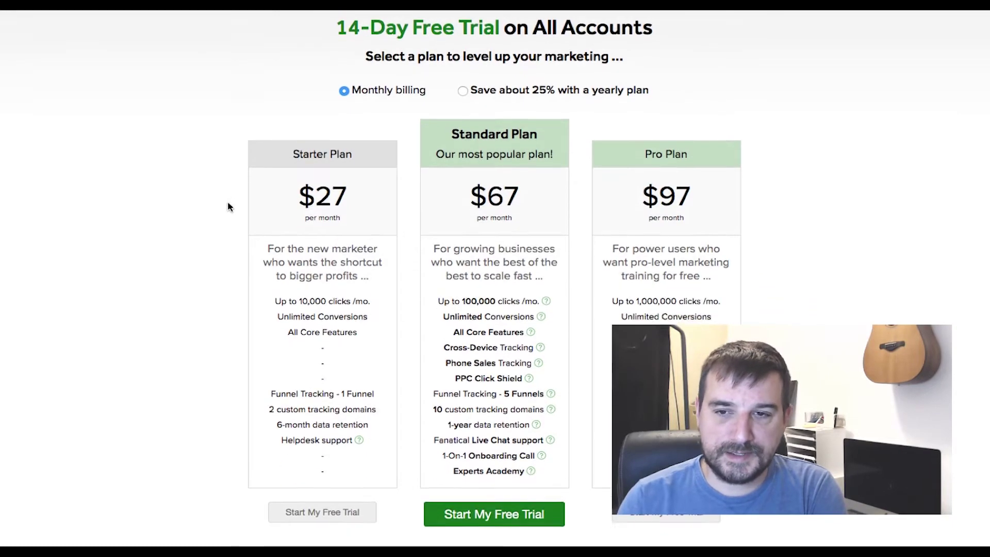
scroll(229, 206, down, 3)
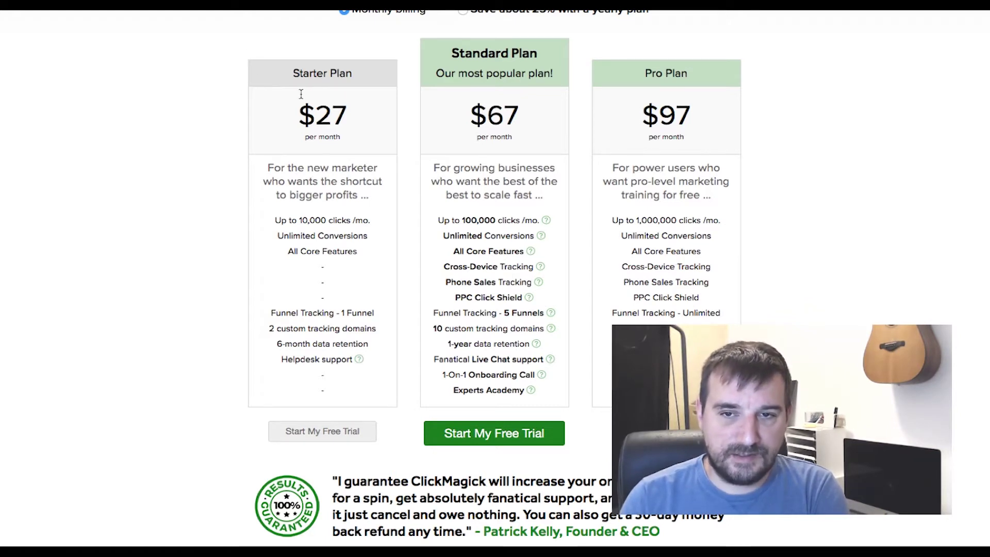
drag(347, 112, 299, 111)
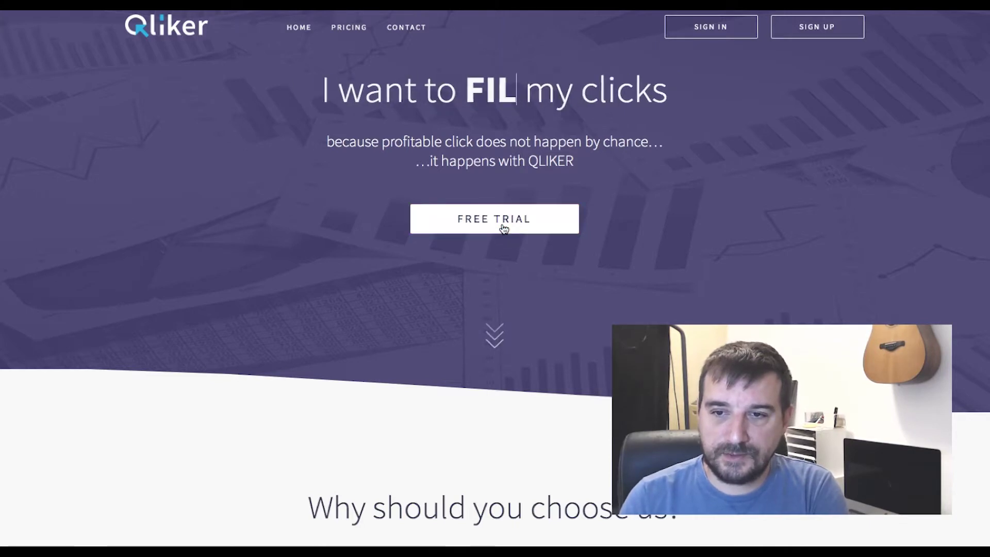
On the Qliker site, choose the Free Trial package and review the Basic Info sign-up form
scroll(370, 212, down, 3)
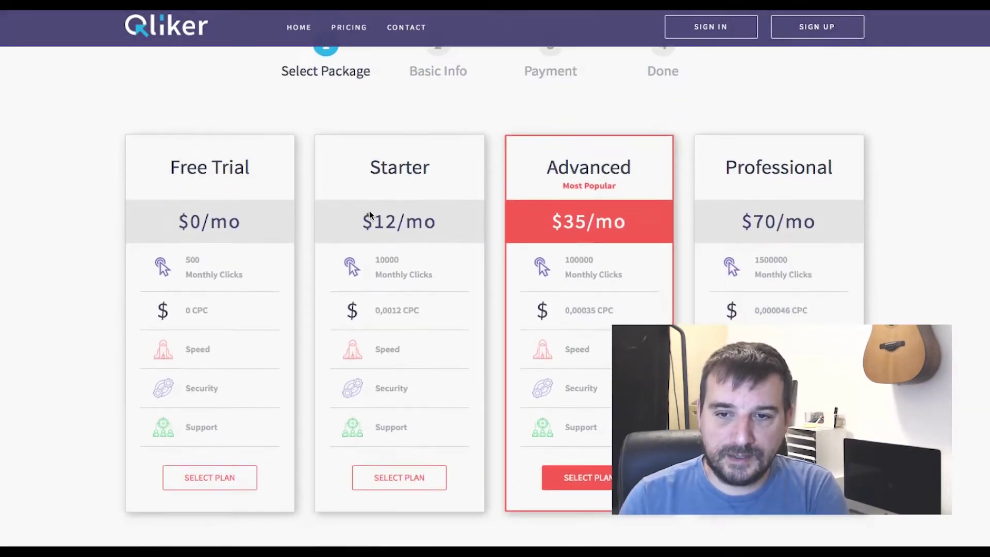
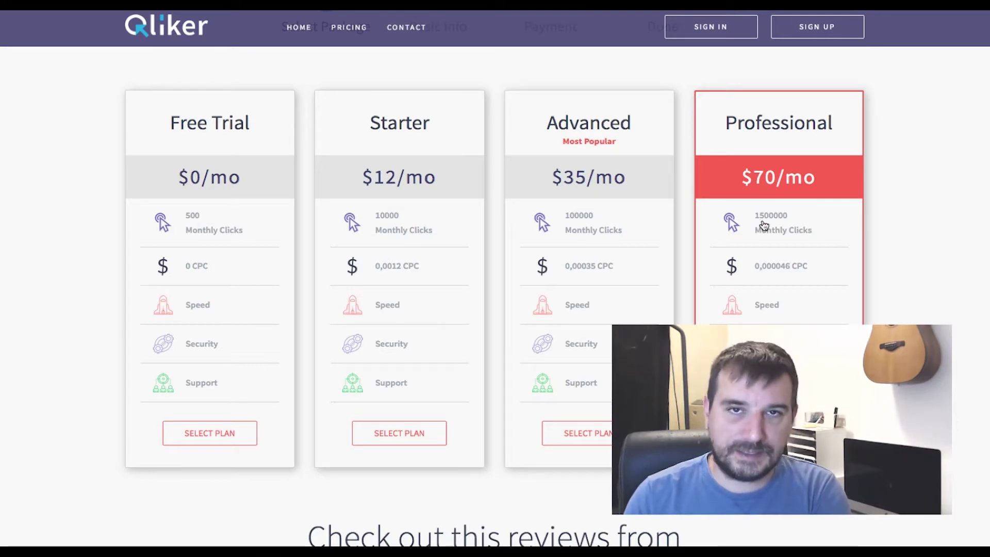
click(188, 439)
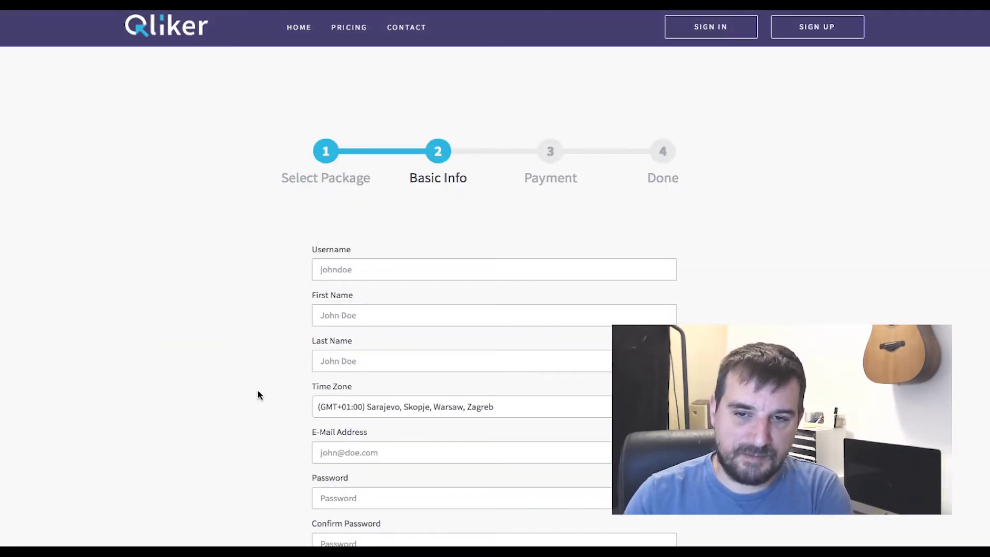
scroll(258, 395, down, 5)
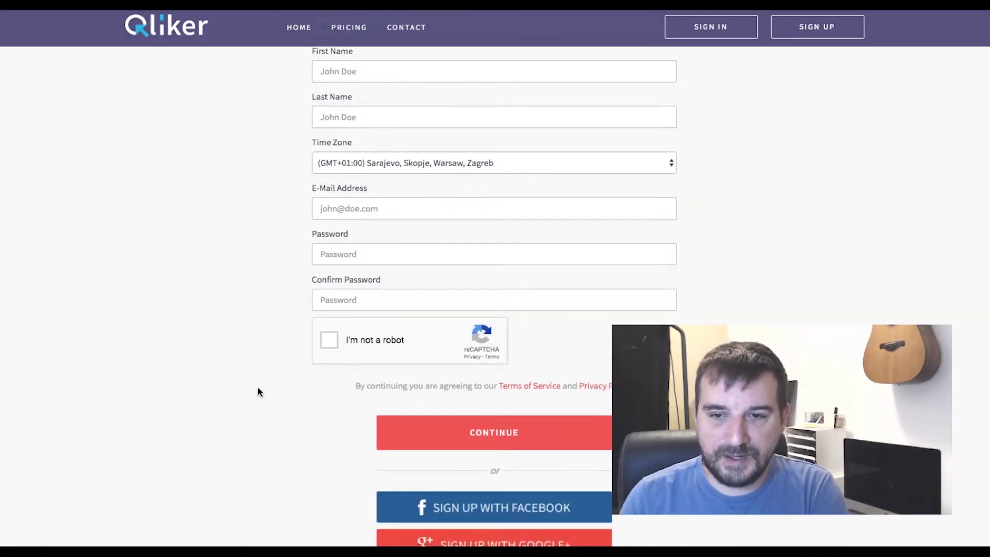
scroll(258, 392, up, 5)
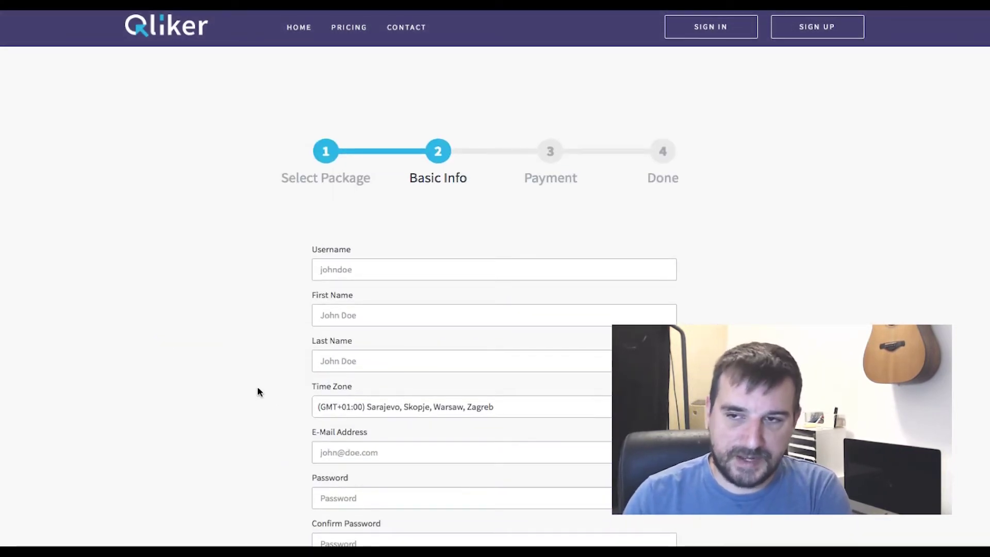
scroll(258, 392, down, 4)
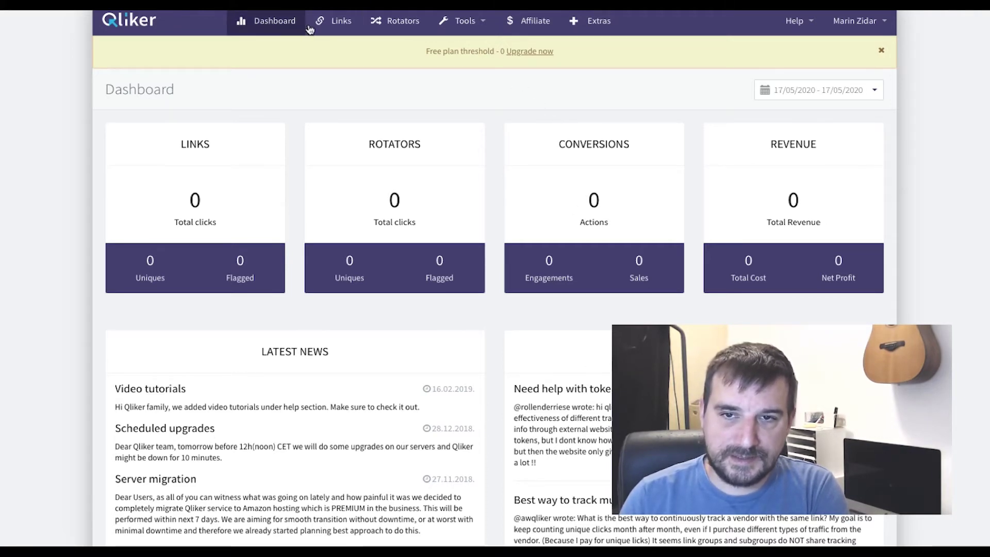
Open the Links page, dismiss the free plan notice and show the form for adding a link
click(334, 23)
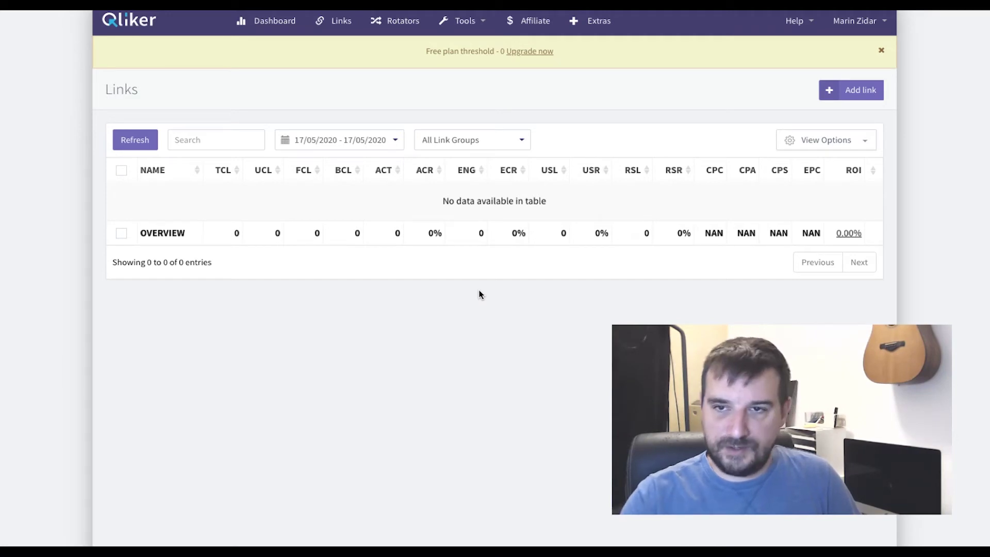
click(878, 53)
click(846, 58)
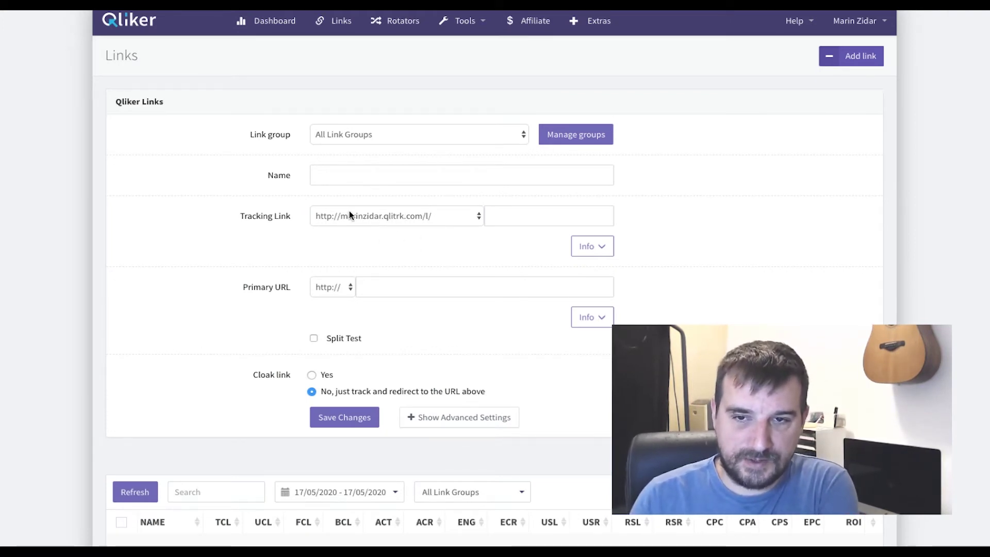
Open the Domain Manager to view the custom domains for tracking links and rotators
click(480, 25)
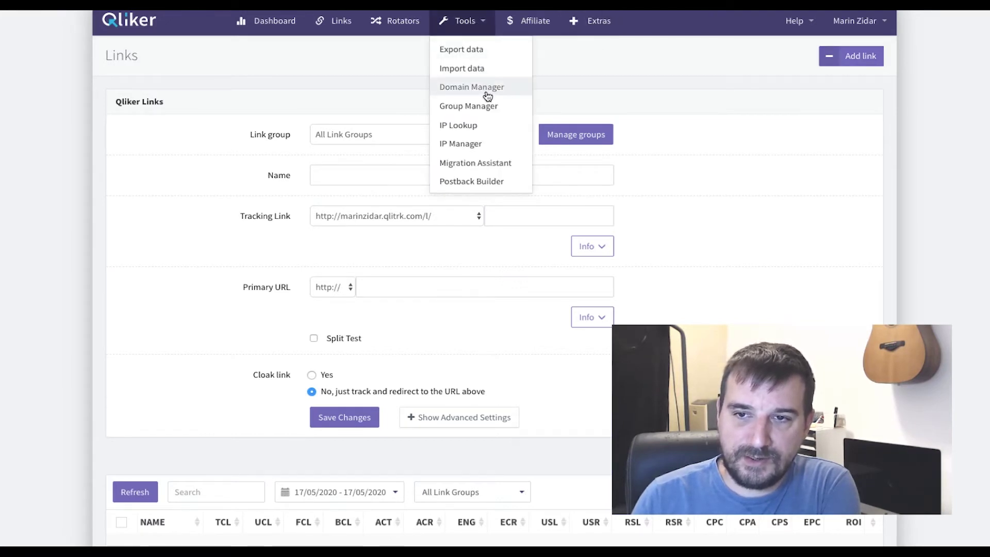
click(486, 91)
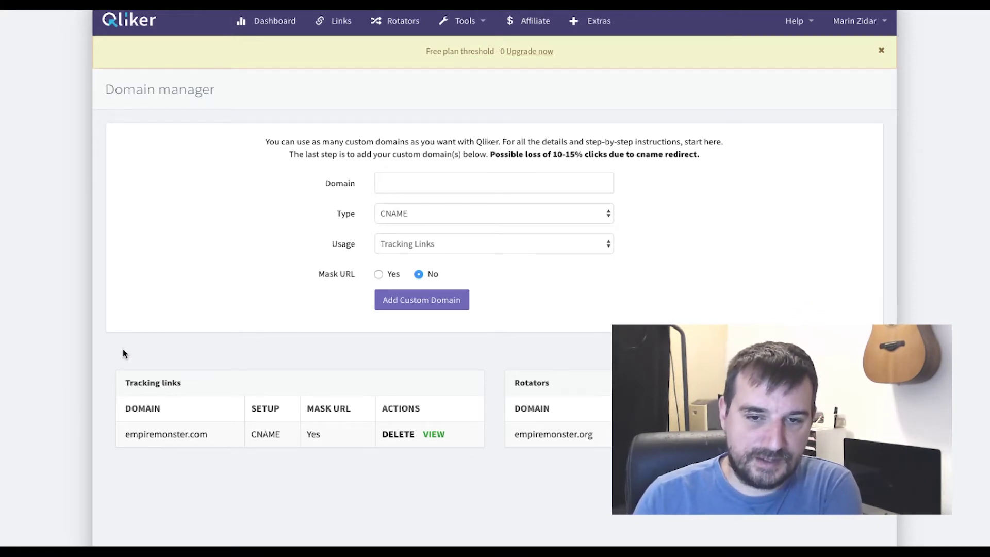
click(333, 21)
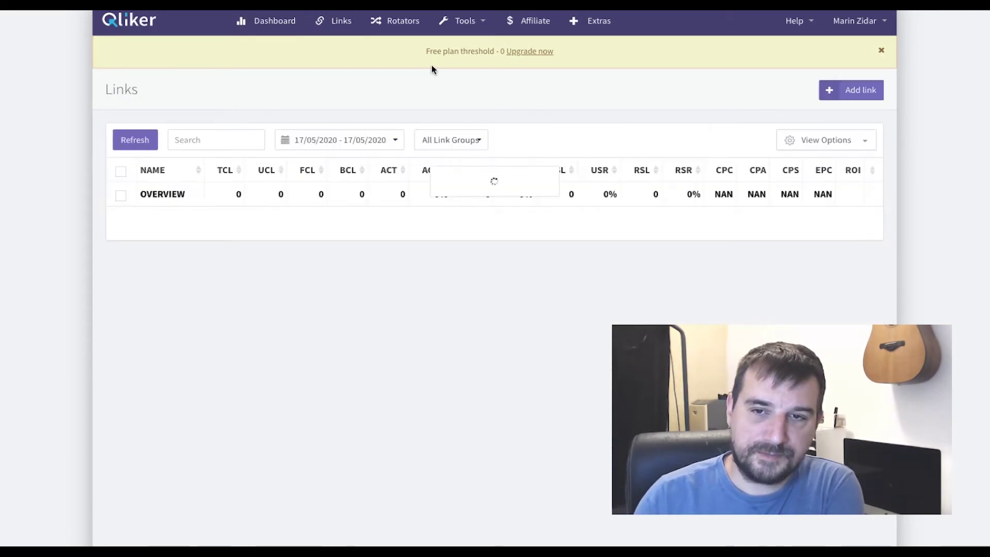
click(825, 92)
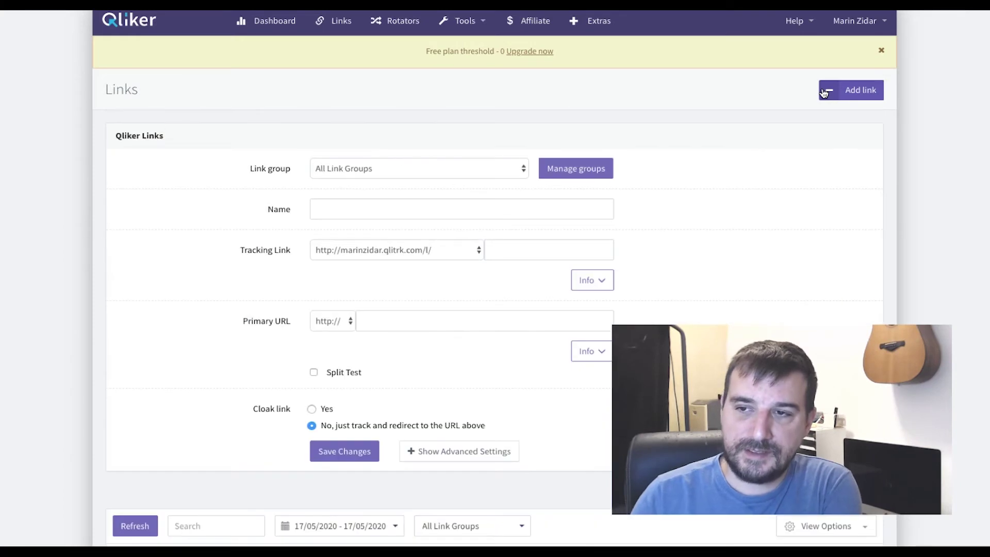
click(459, 255)
click(438, 239)
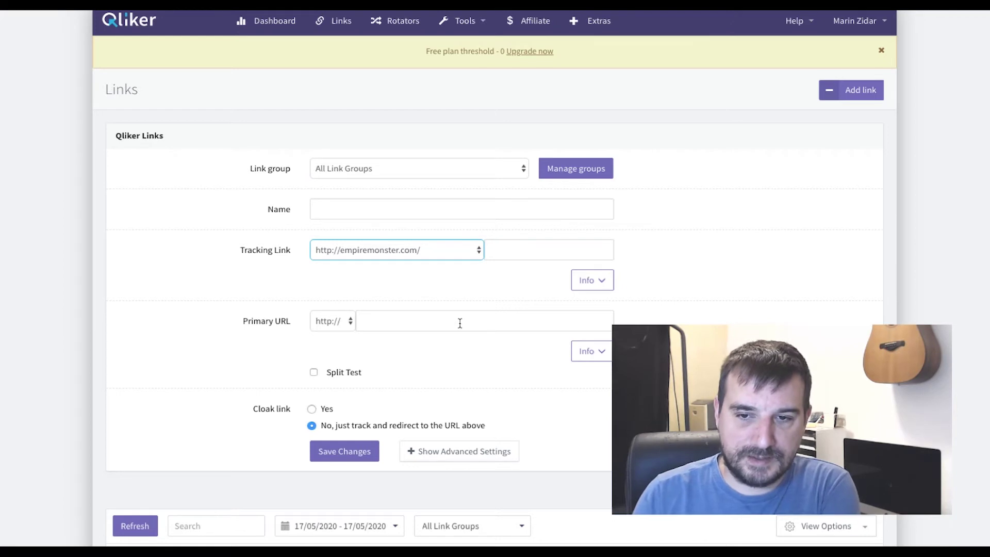
Enable Split Test for the new link and show its advanced settings, such as traffic cost, geotargeting and backup URL
click(314, 374)
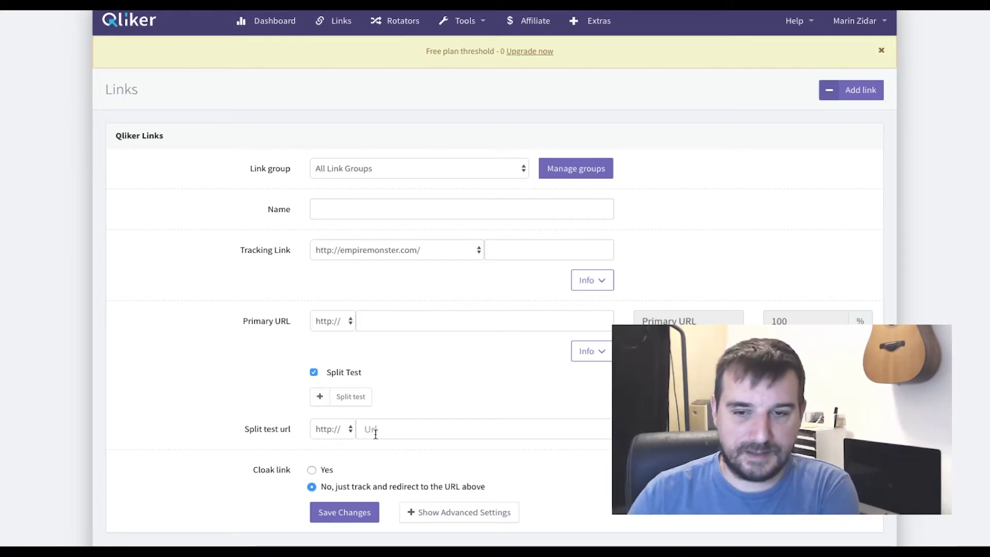
scroll(419, 462, down, 1)
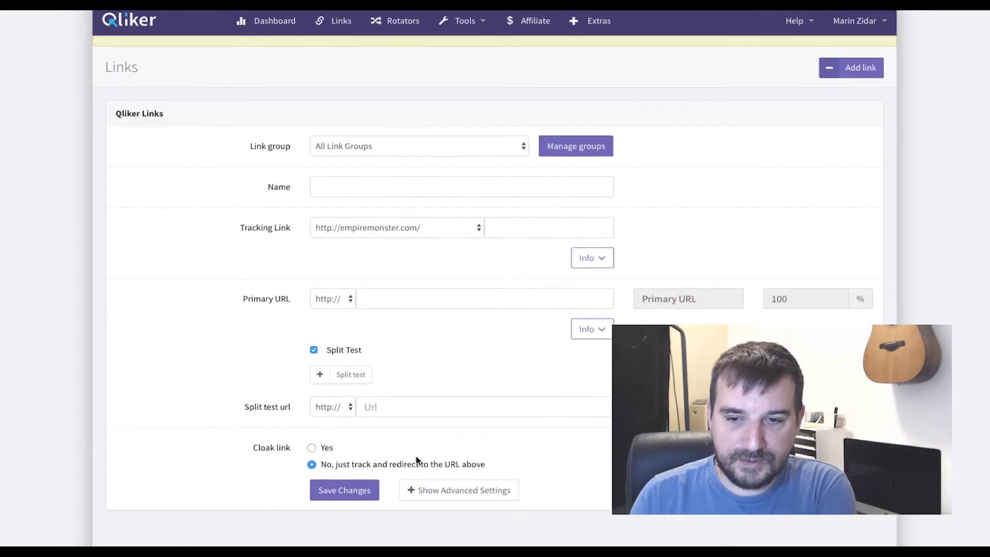
click(418, 462)
scroll(497, 460, down, 3)
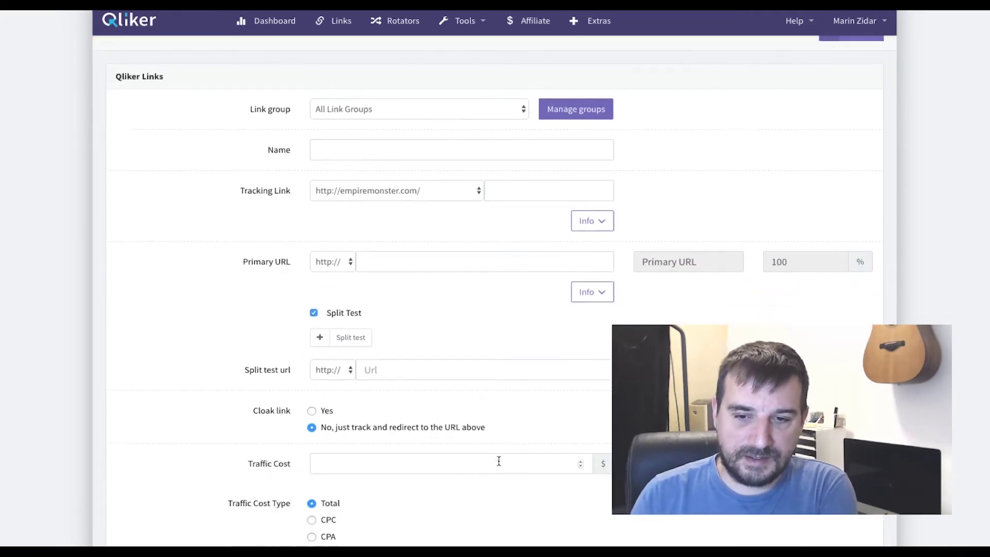
scroll(498, 460, down, 2)
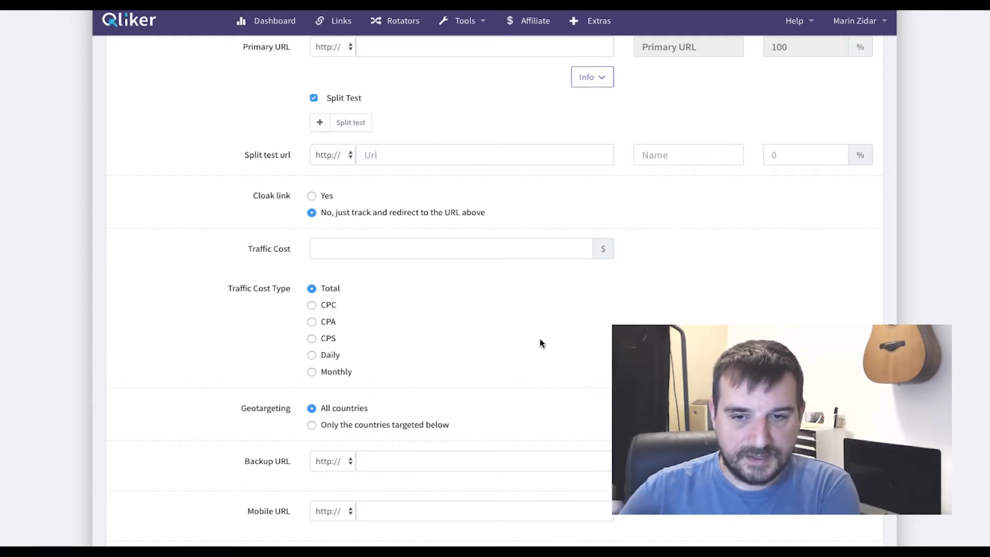
Examine the new link's remaining advanced settings, from the redirect URLs and main filters to pixels, notes and tablet handling
scroll(541, 342, down, 3)
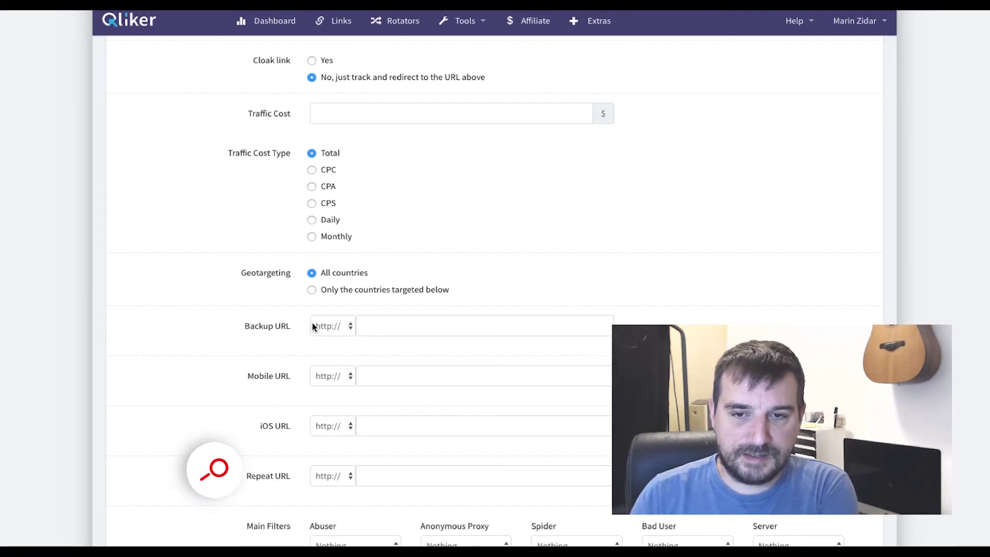
scroll(298, 350, down, 2)
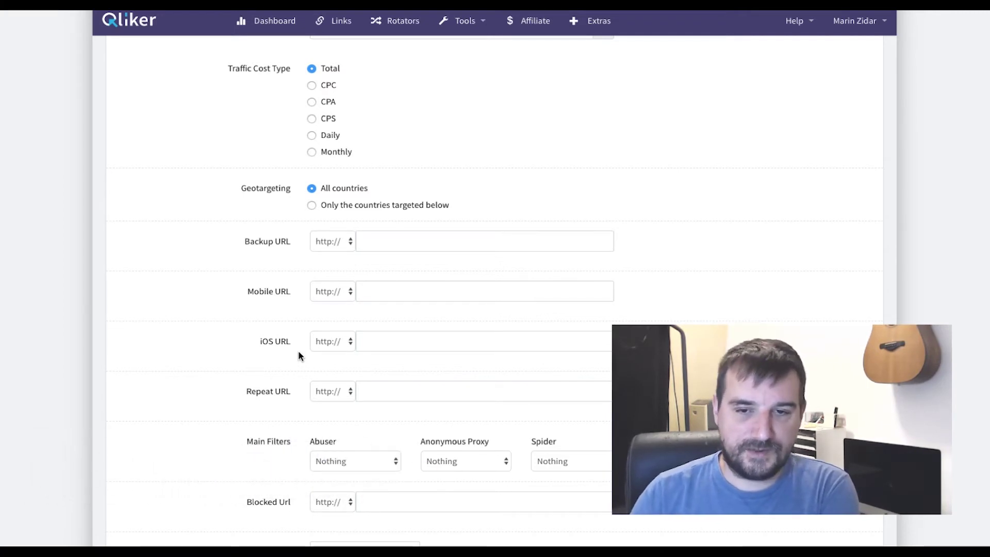
scroll(298, 351, down, 2)
scroll(369, 353, down, 3)
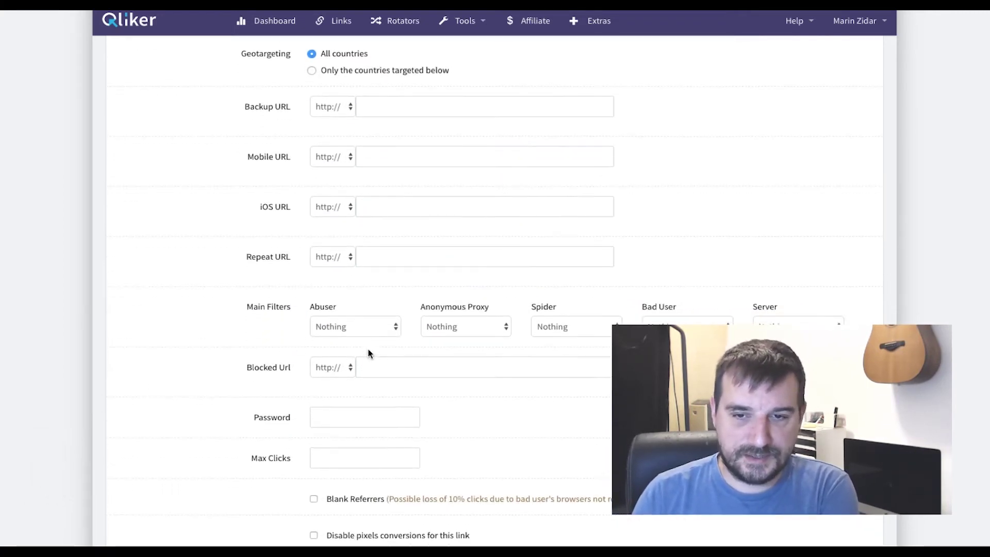
scroll(368, 353, down, 2)
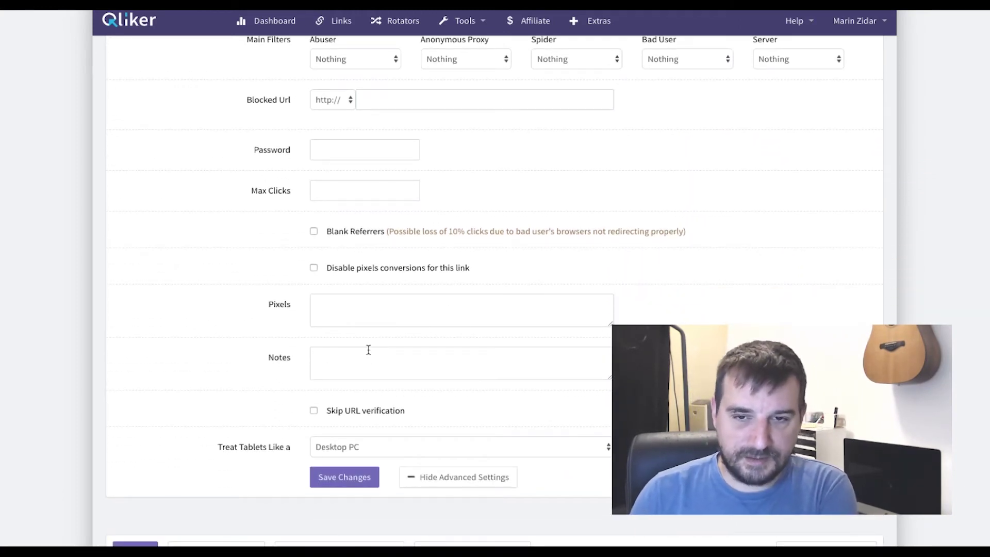
click(341, 308)
scroll(353, 314, up, 1)
scroll(354, 315, up, 15)
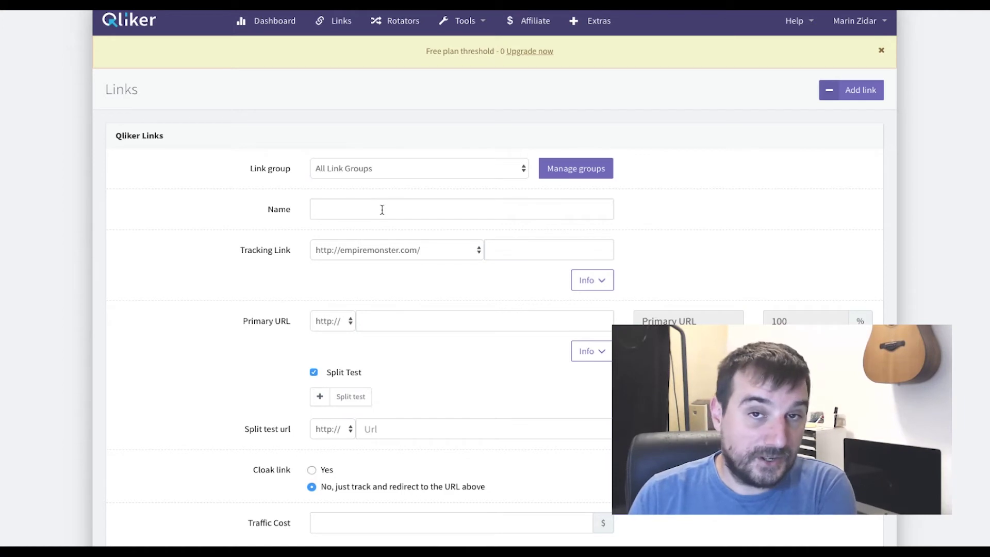
Set the new link's traffic cost to 0.46 dollars
scroll(382, 209, down, 6)
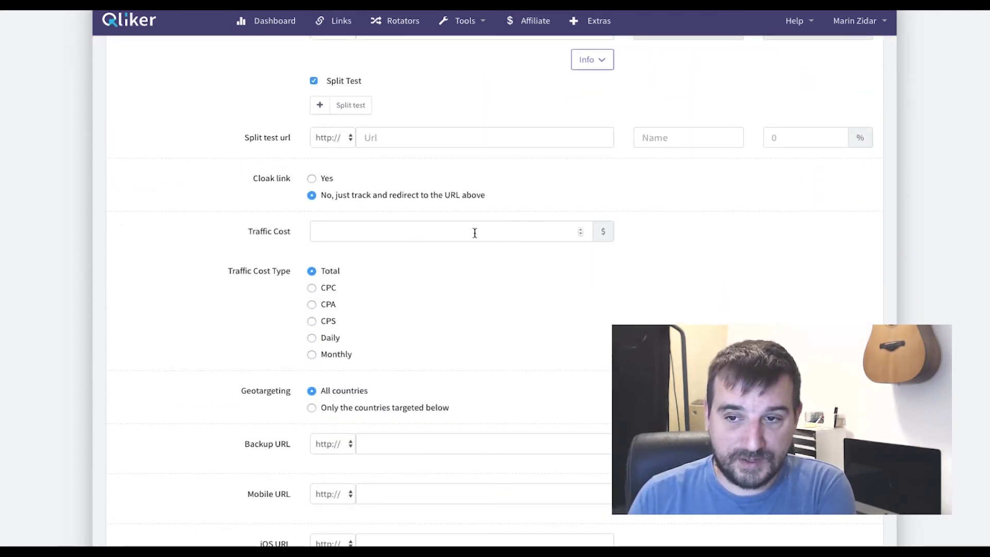
click(515, 227)
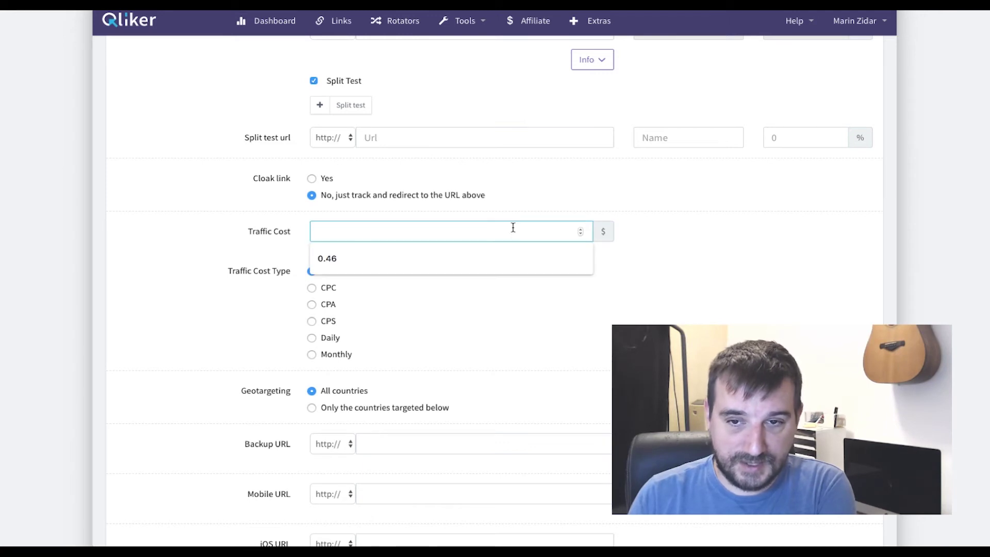
click(457, 258)
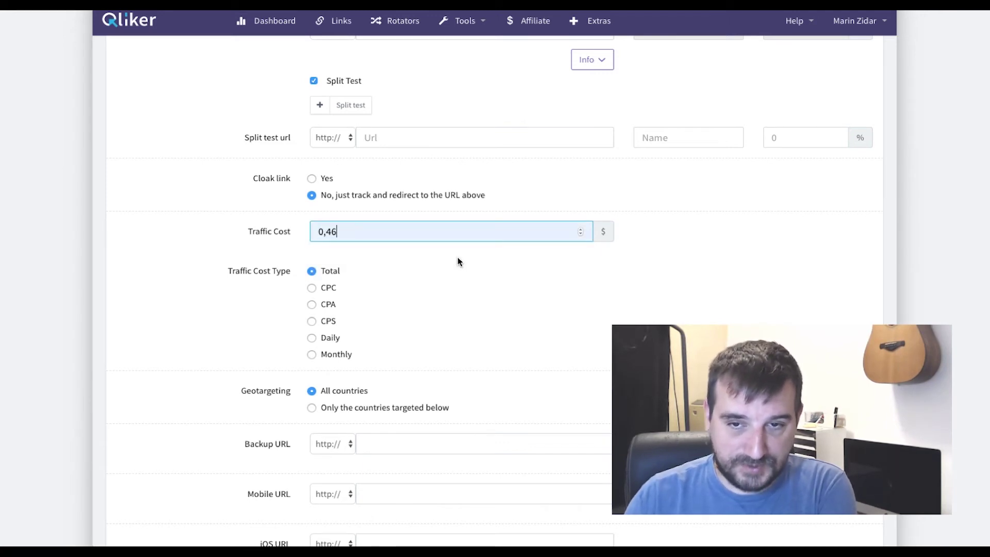
scroll(457, 258, up, 1)
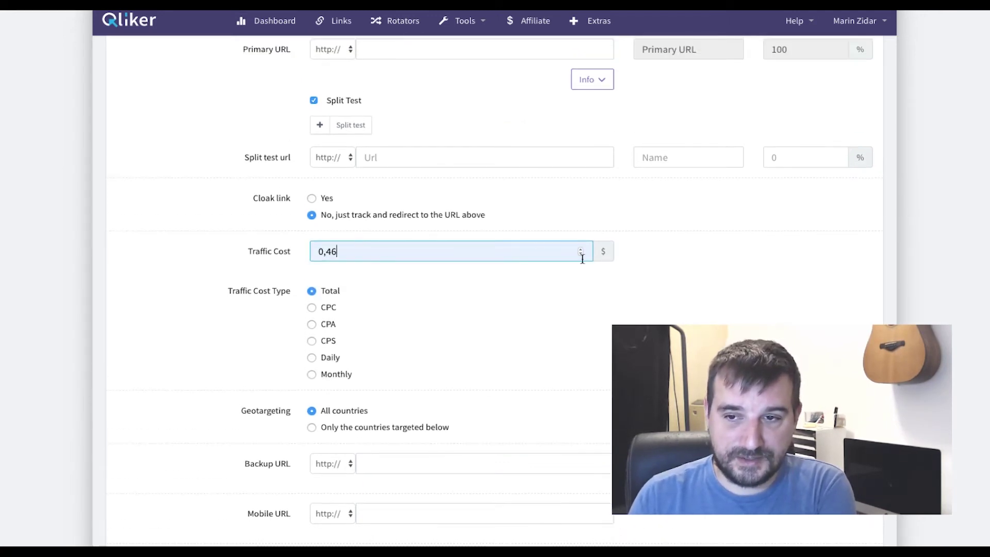
click(606, 252)
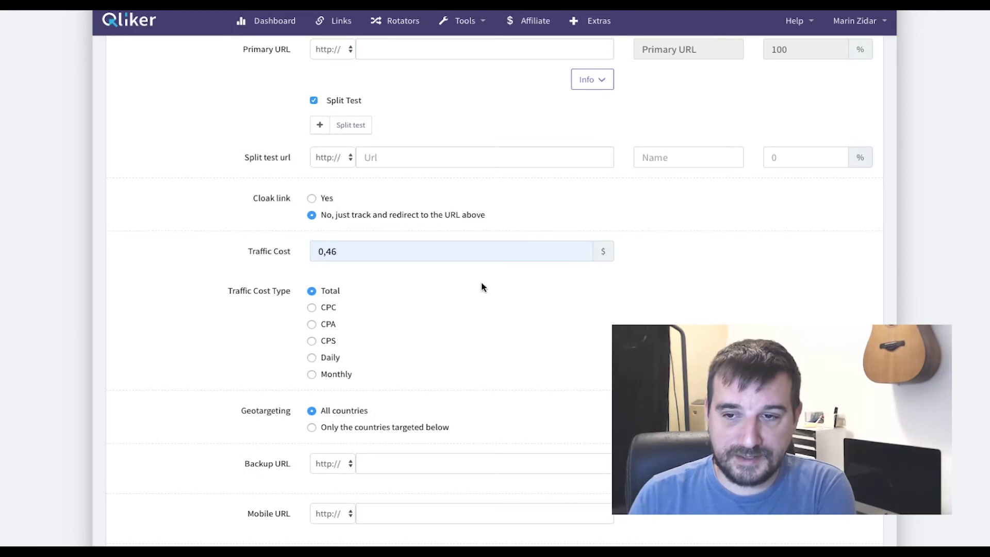
scroll(481, 282, up, 5)
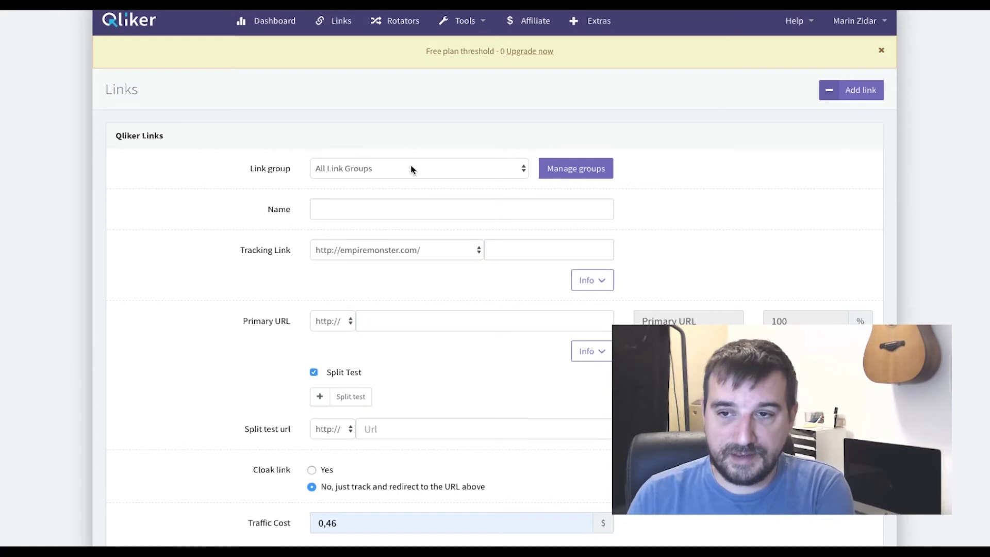
click(398, 34)
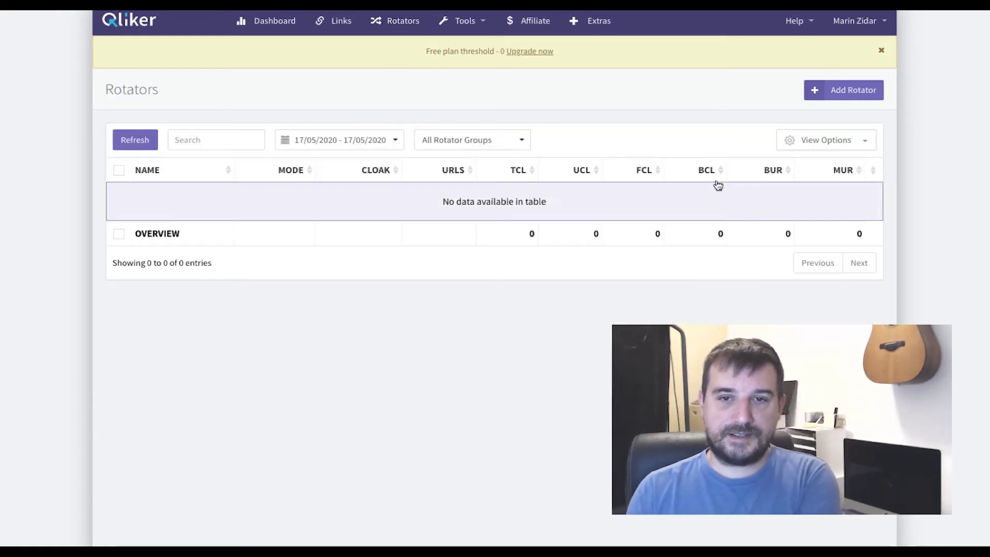
click(831, 97)
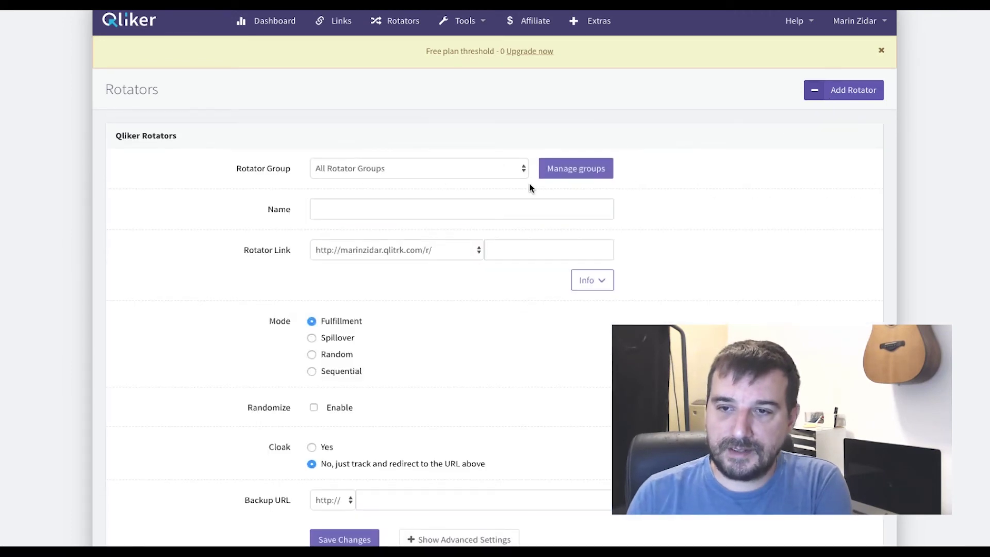
click(454, 169)
click(458, 172)
click(439, 249)
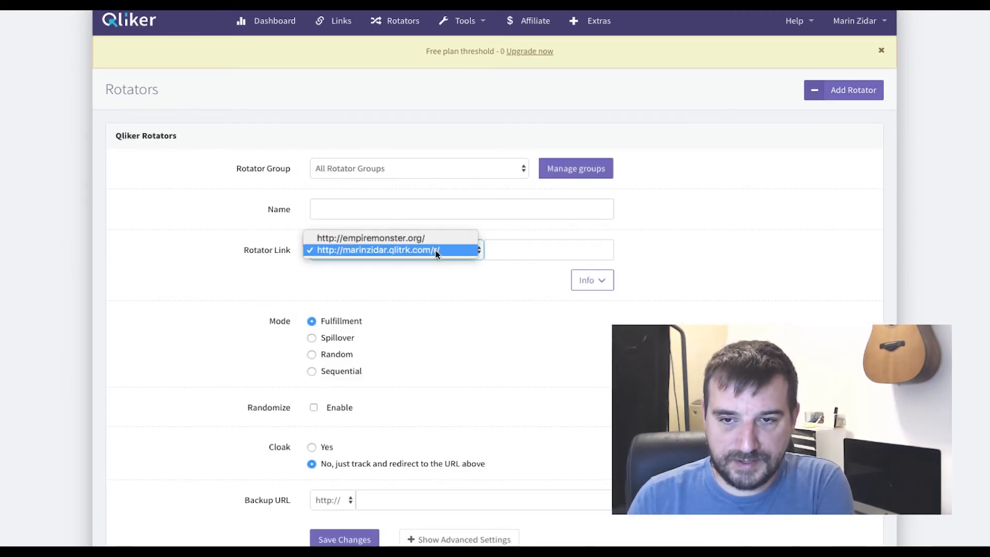
click(392, 238)
scroll(471, 314, down, 2)
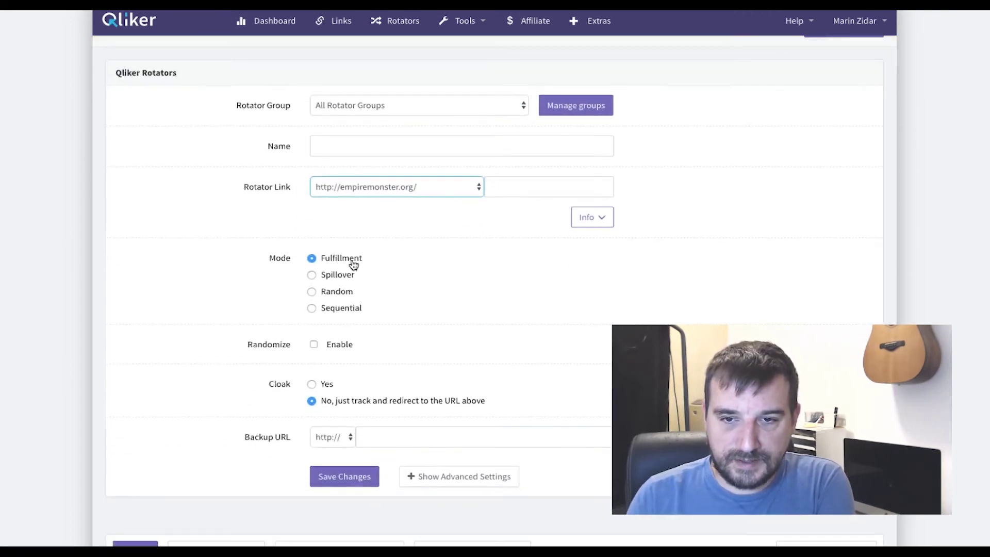
Show the rotator link's info on subids and forwarding variables, and review the rotator's mode, randomize, cloak and backup URL settings
click(597, 219)
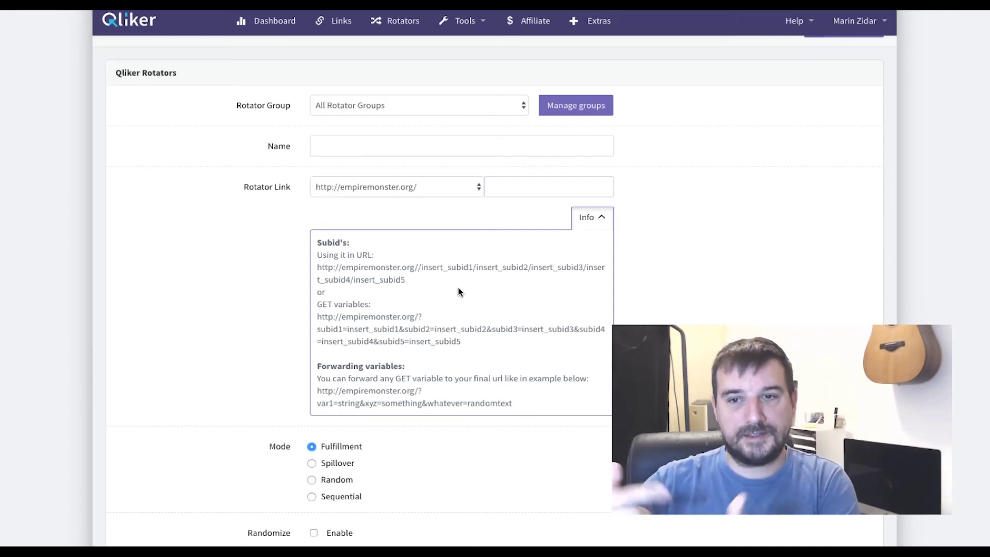
scroll(459, 292, down, 5)
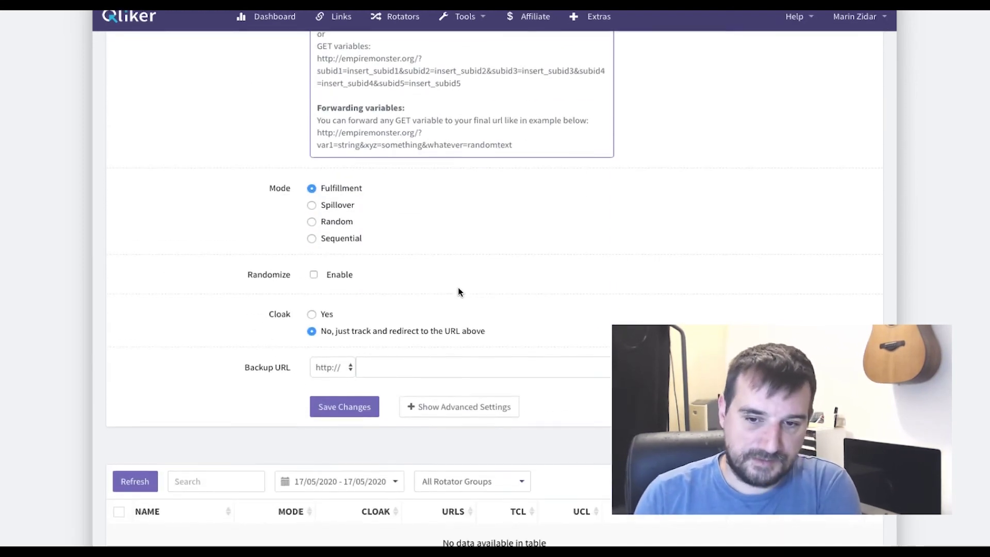
scroll(466, 308, up, 6)
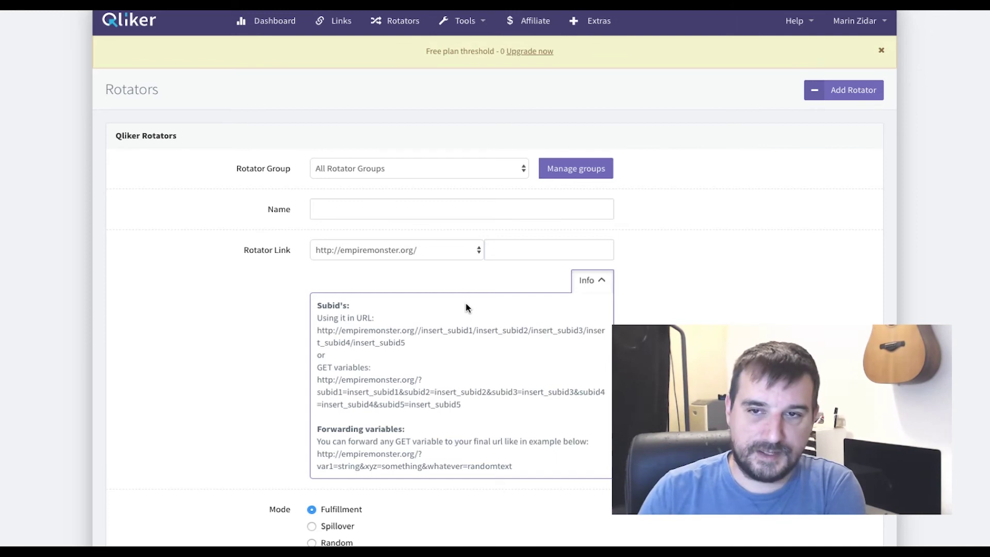
Open the Postback Builder and view the list of supported affiliate networks without choosing one
click(463, 21)
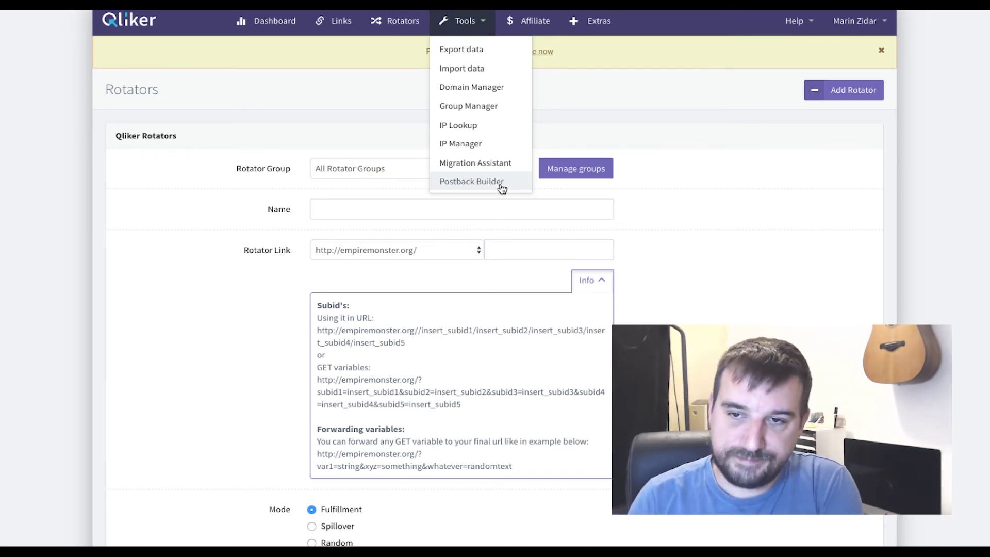
click(471, 181)
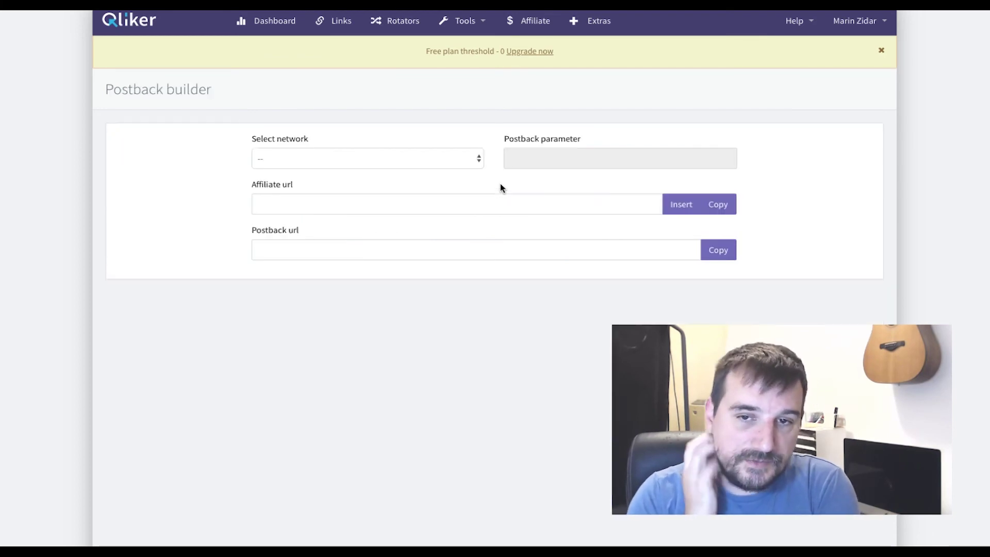
click(455, 159)
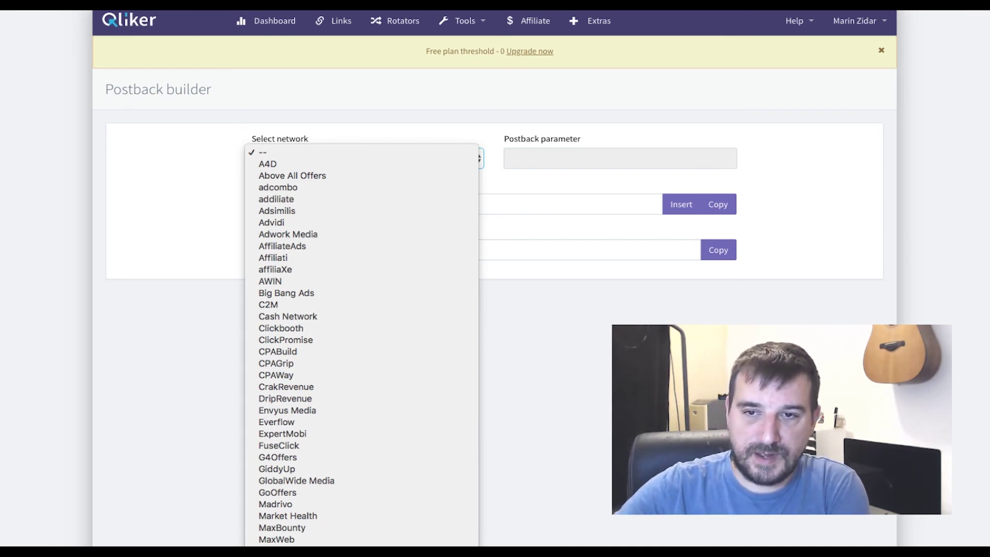
key(Escape)
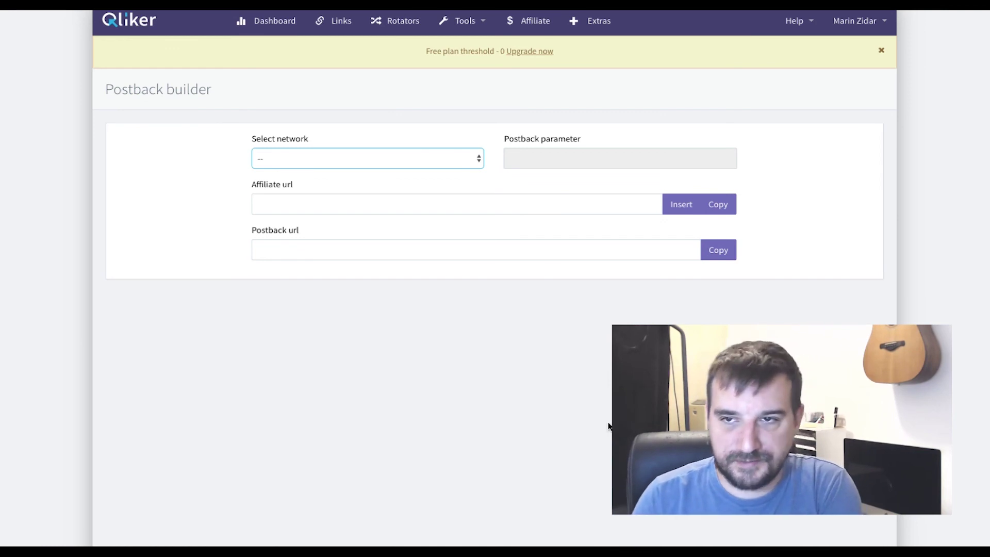
Dismiss the free plan notice and open the Extras page
click(488, 23)
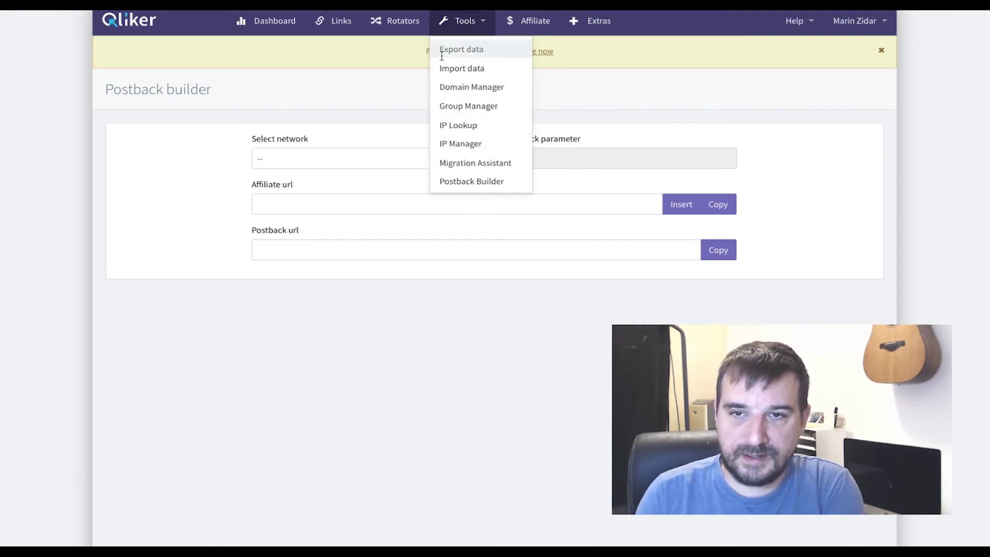
click(349, 58)
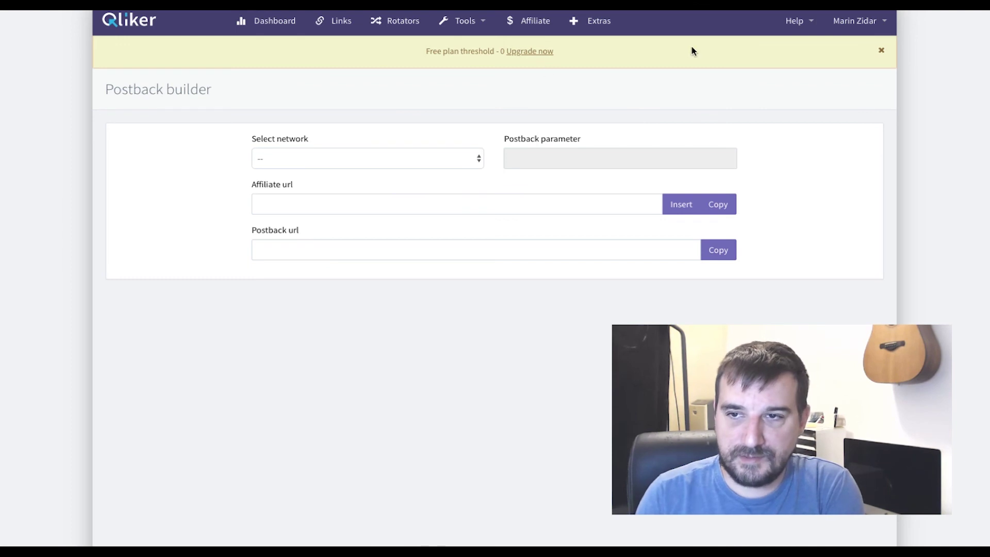
click(882, 51)
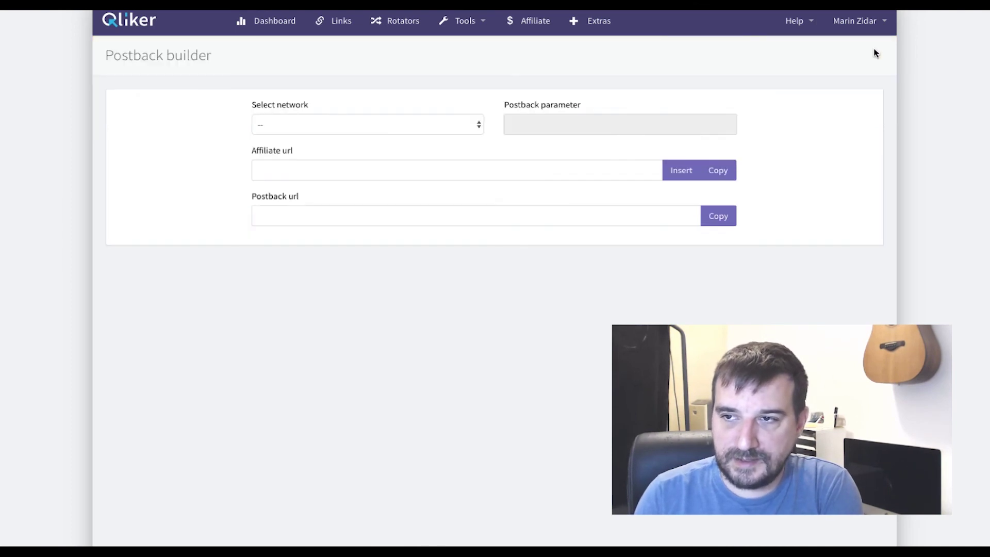
click(605, 27)
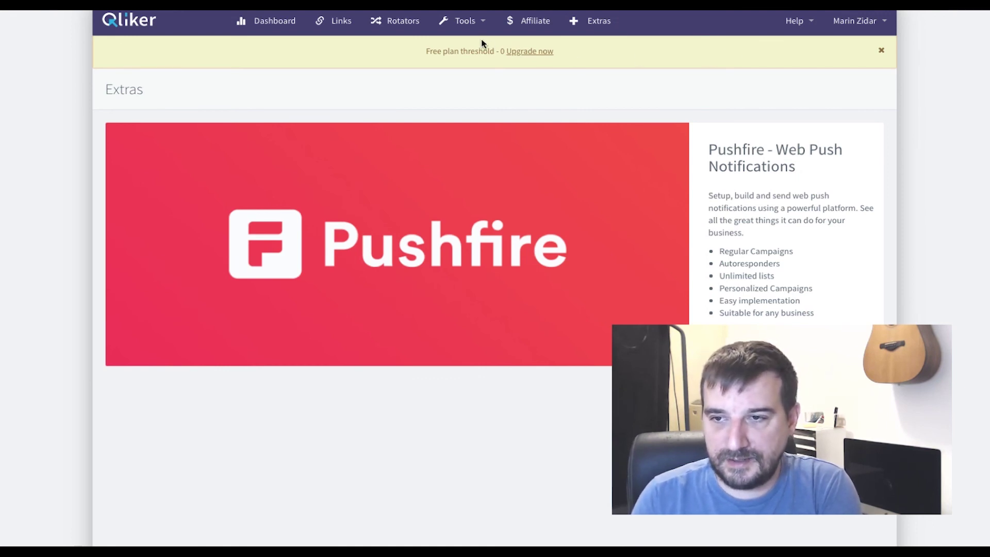
Open the Dashboard and look over its click and revenue summaries, latest news and discussions
click(251, 32)
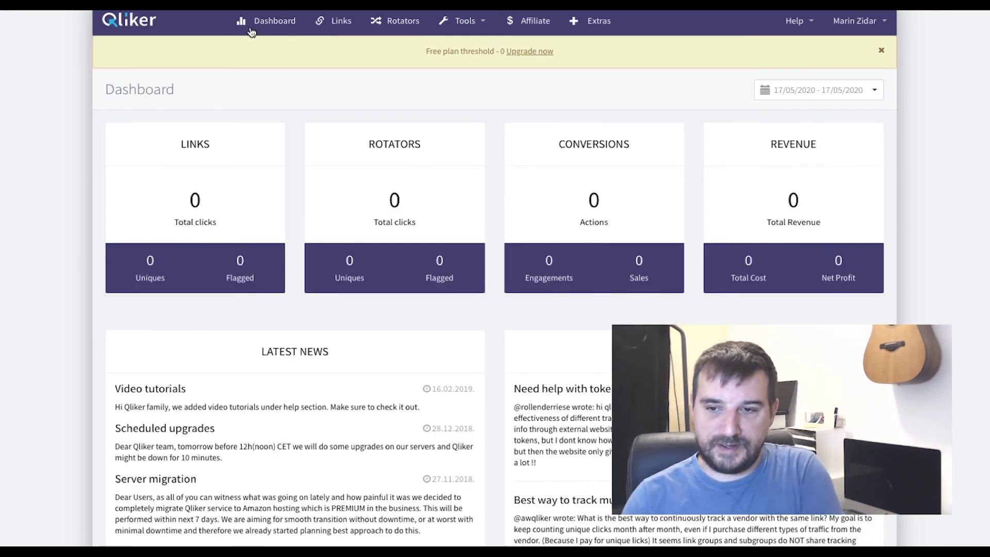
scroll(447, 464, down, 1)
scroll(447, 460, down, 7)
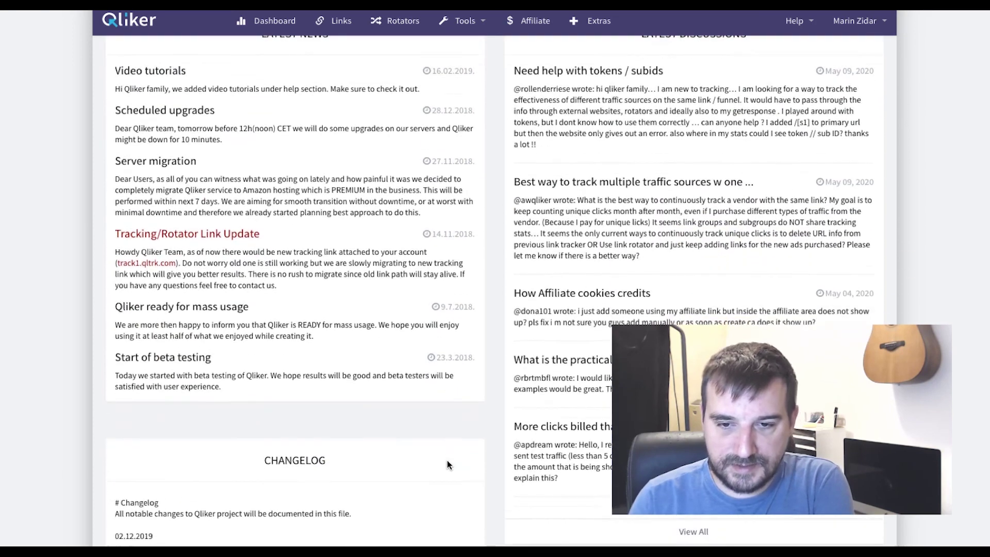
scroll(447, 460, up, 8)
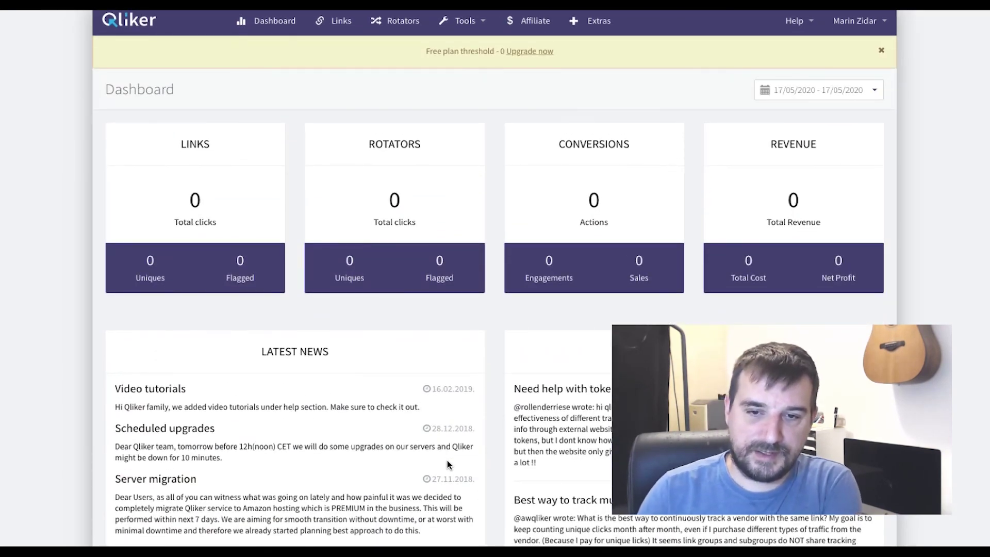